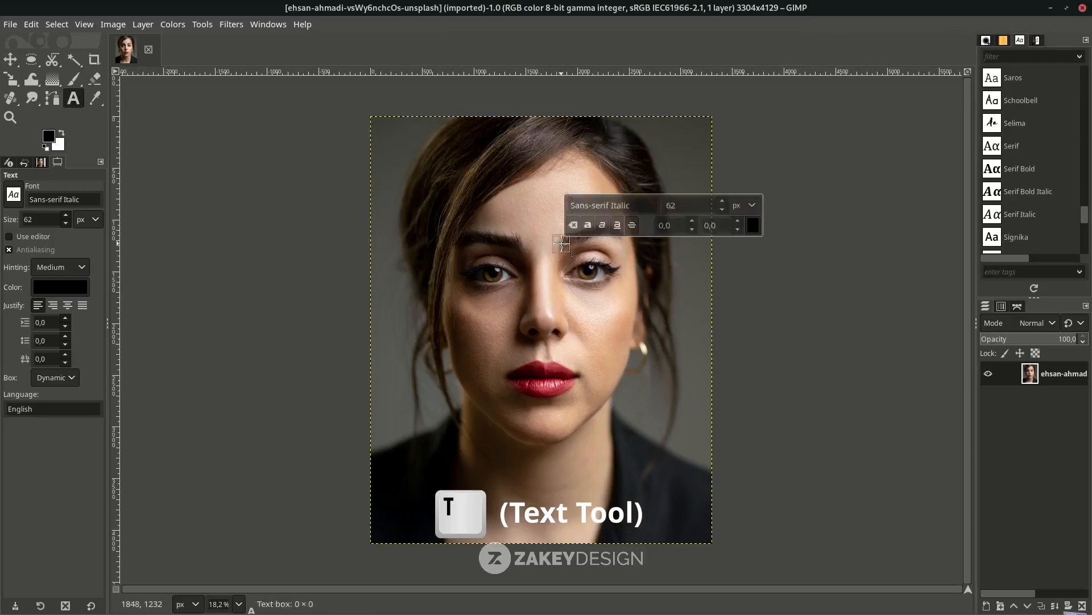
Step: Enter the text FIND YOUR OWN VOICE over the portrait's face, one word per line
text(FIND)
key(Return)
text(YOUR)
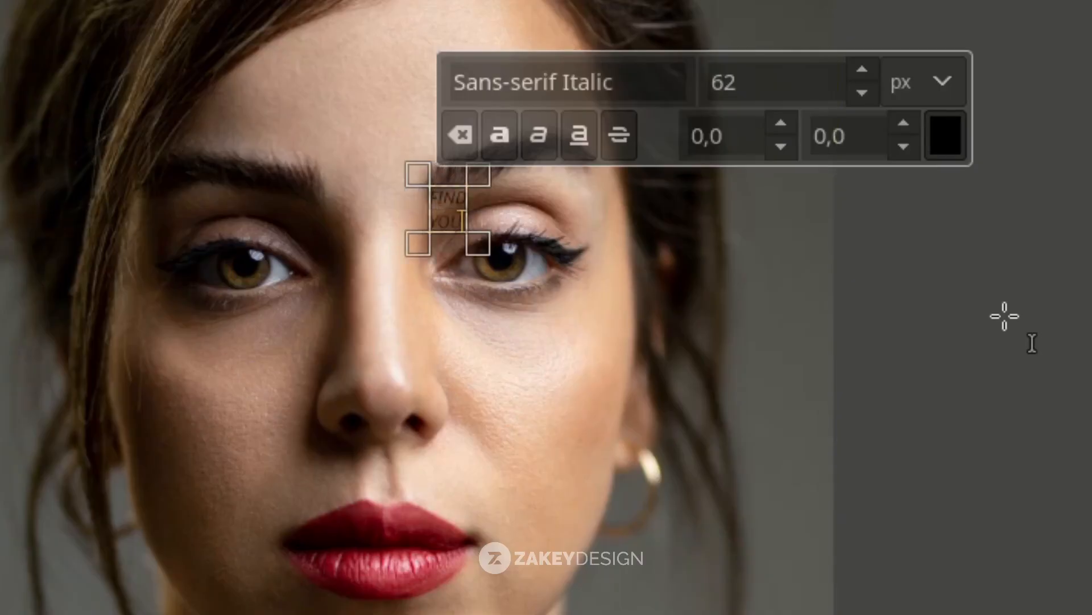
Step: Set the whole text to the Anton font at a size of 800 px
key(ctrl+a)
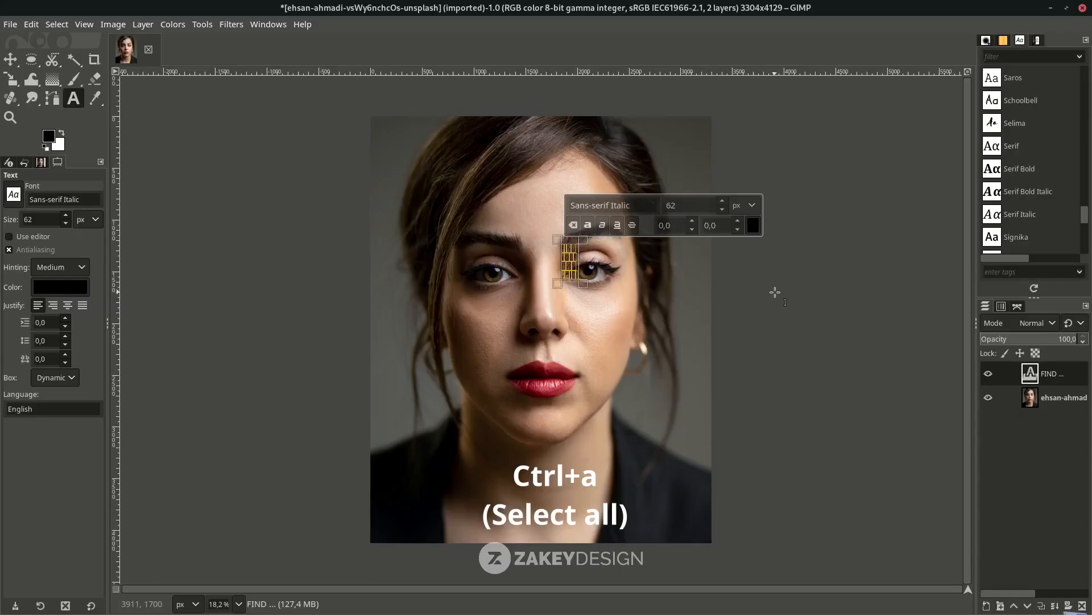
click(628, 203)
text(AN)
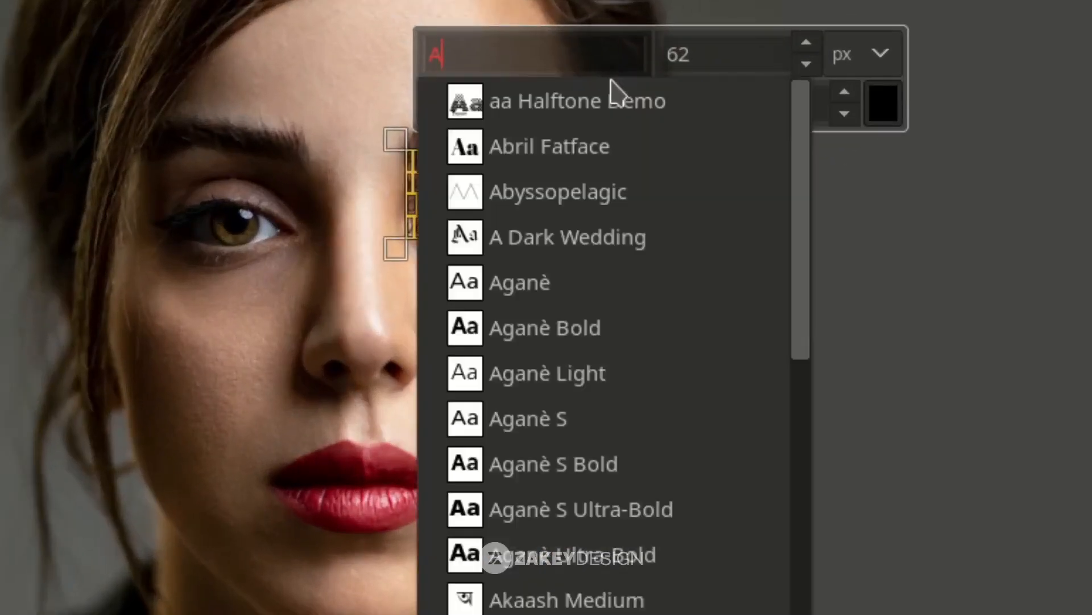
click(569, 555)
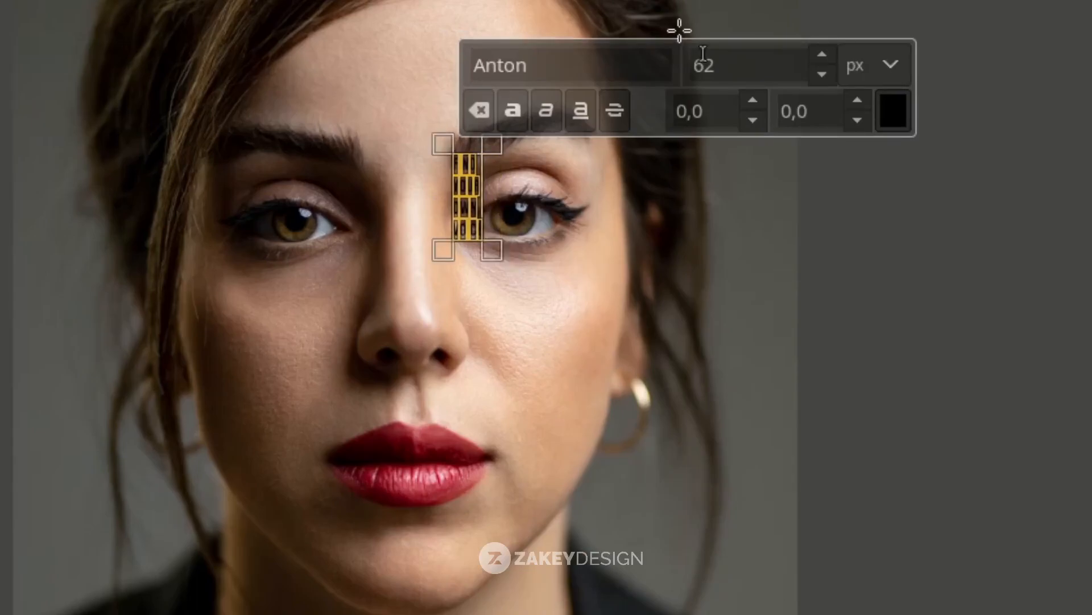
double_click(758, 98)
text(8)
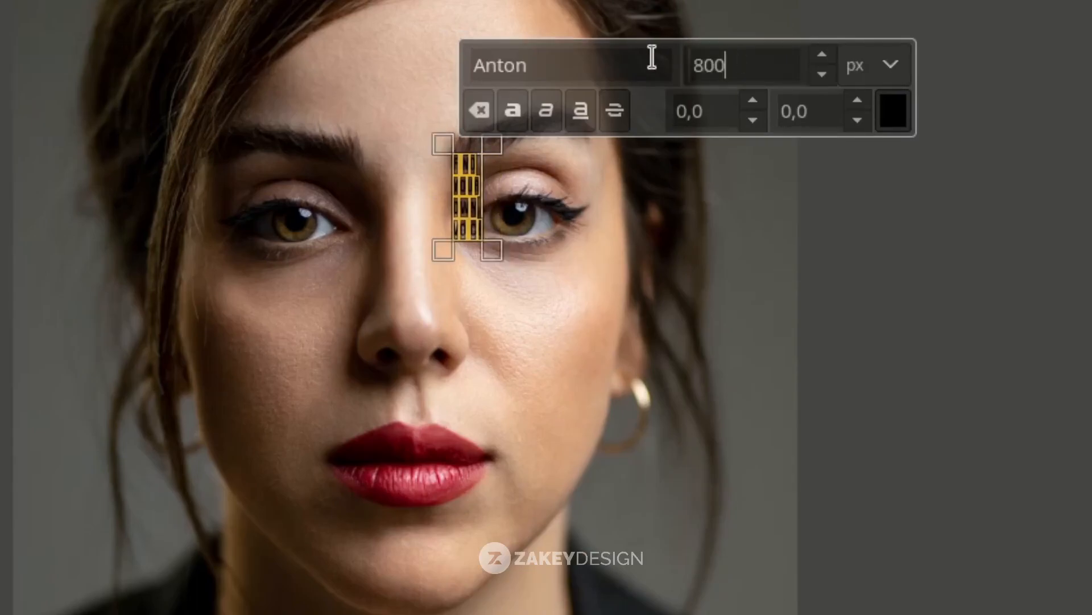
text(00)
key(Return)
Step: Set the line spacing of the whole text to -300
key(ctrl+a)
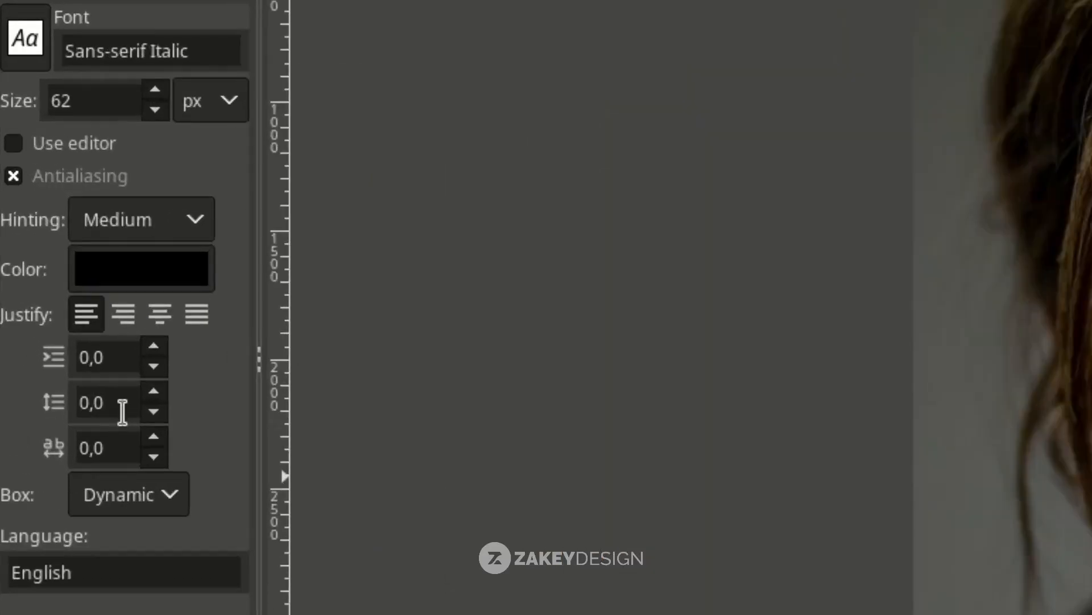
double_click(50, 341)
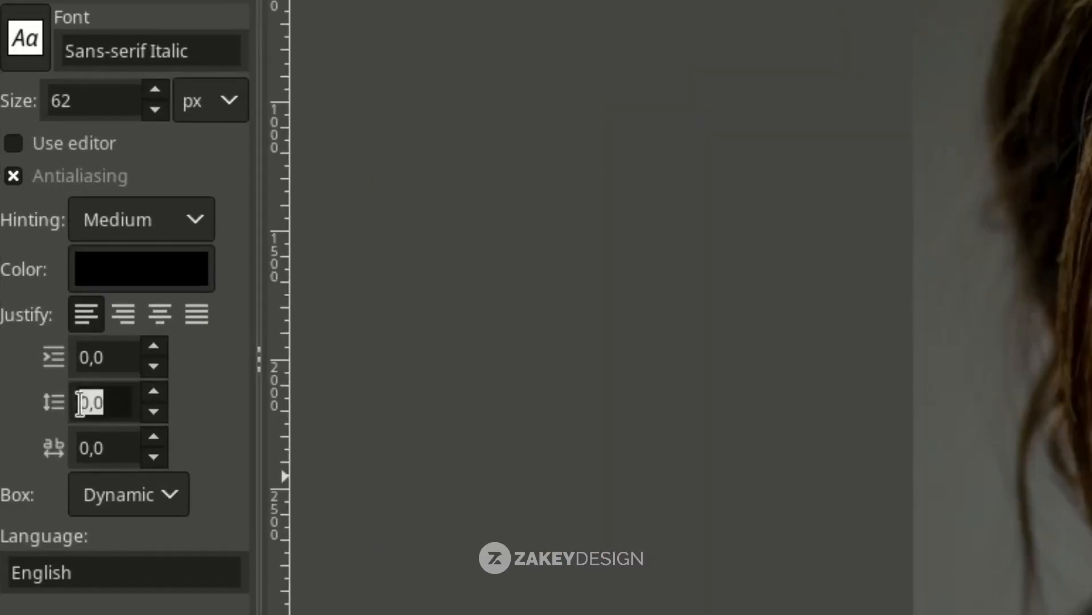
text(-20)
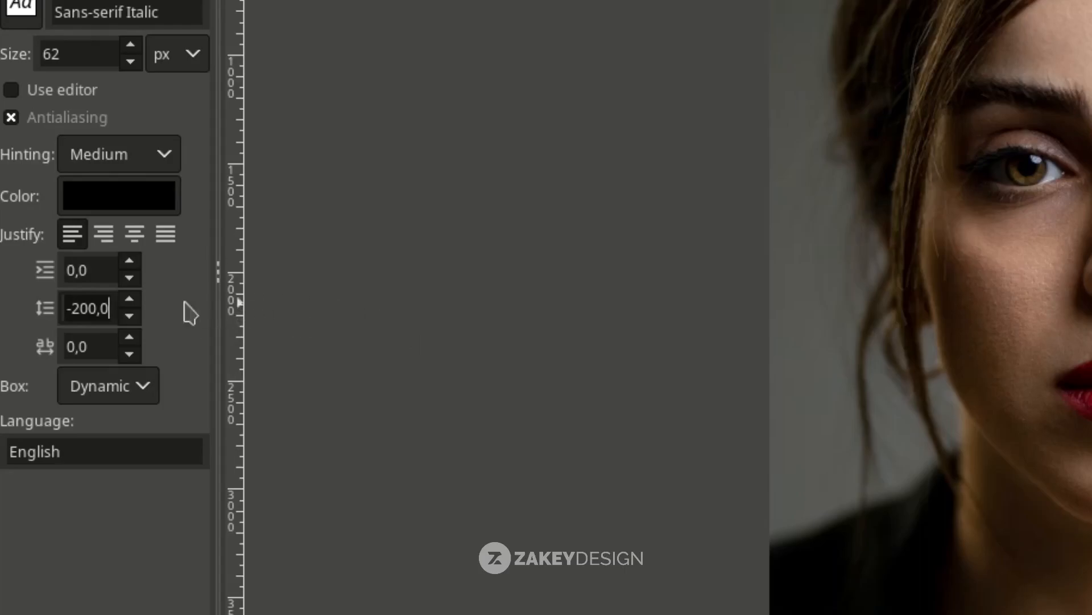
click(76, 306)
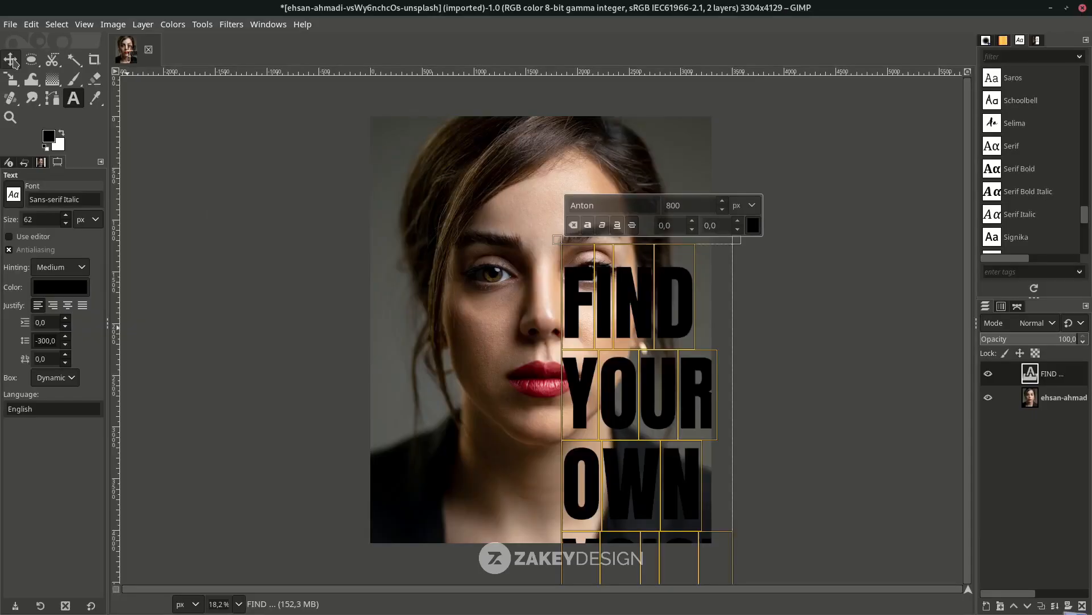
Step: Move the text block up and left over the right half of the portrait, and set its size to 600 px
click(13, 61)
drag(572, 306, 541, 198)
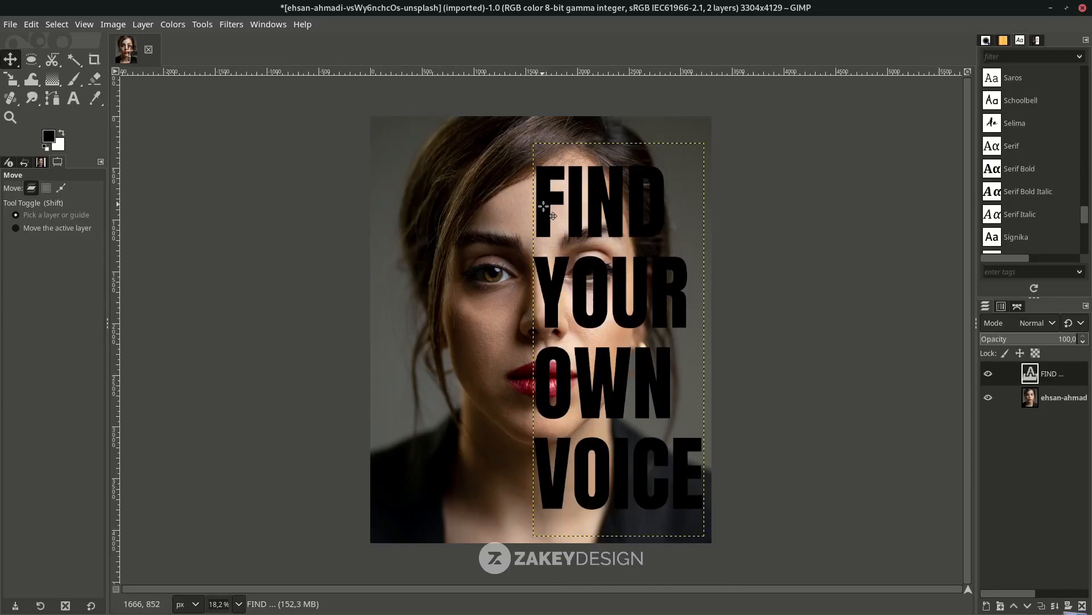
key(t)
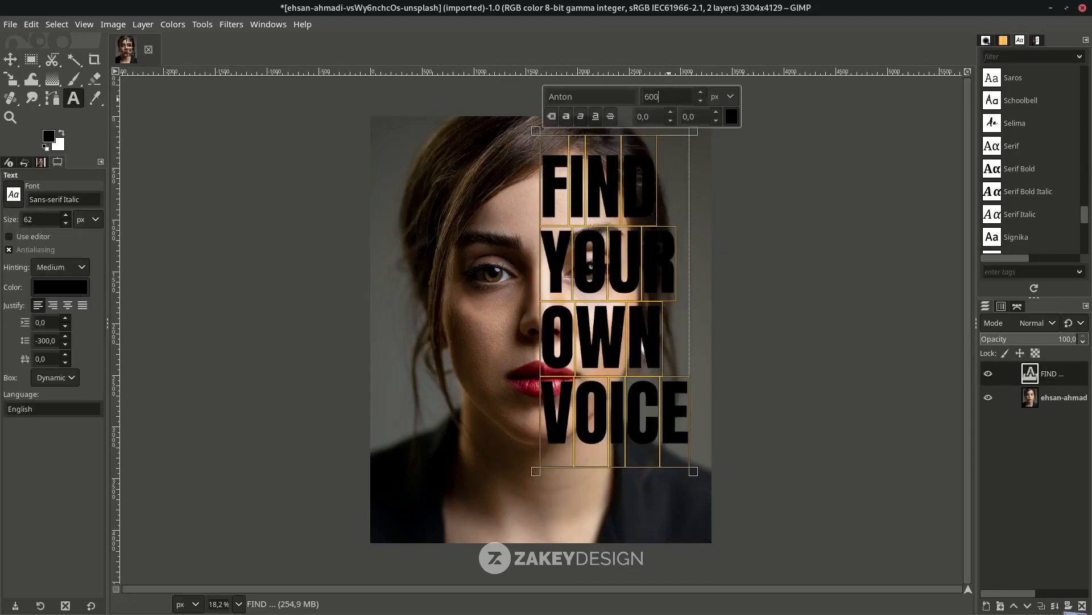
key(Return)
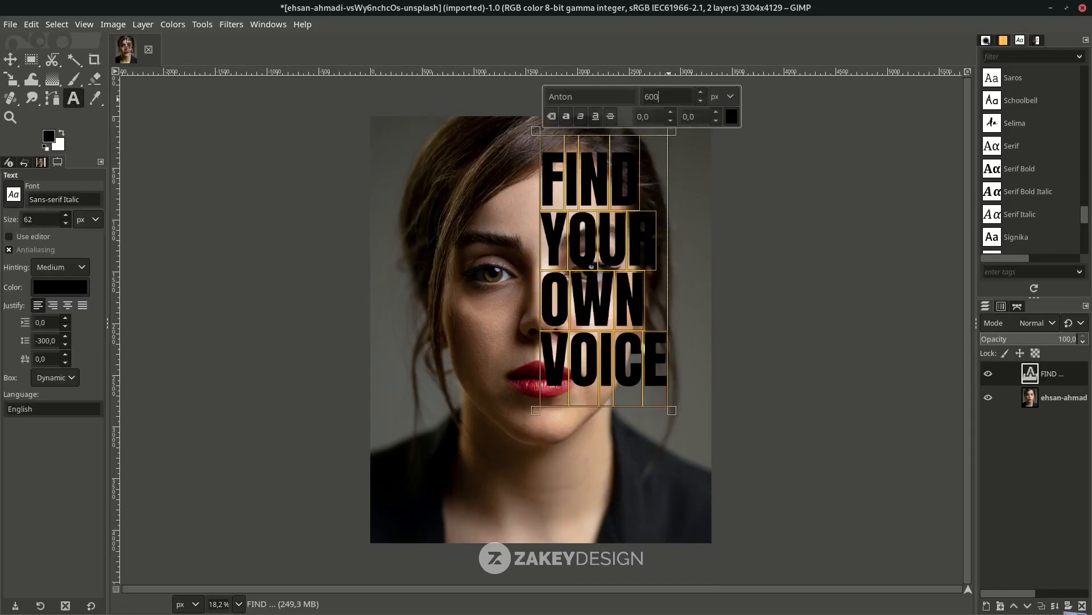
Step: Move the text block slightly lower on the face and set the whole text's size to 626 px
click(6, 56)
drag(548, 187, 547, 221)
key(t)
click(577, 254)
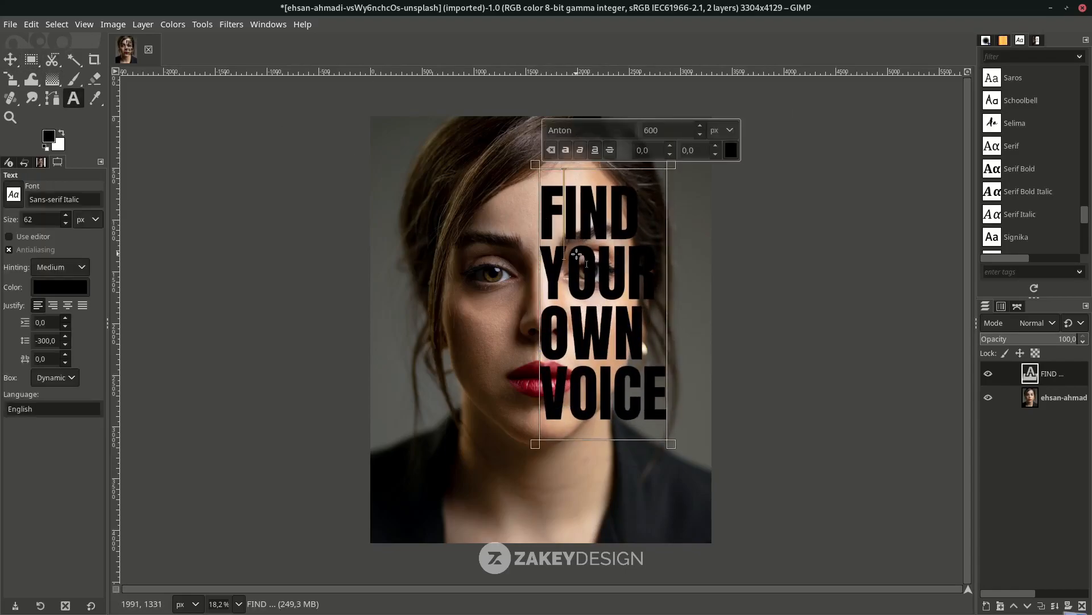
key(ctrl+a)
click(701, 128)
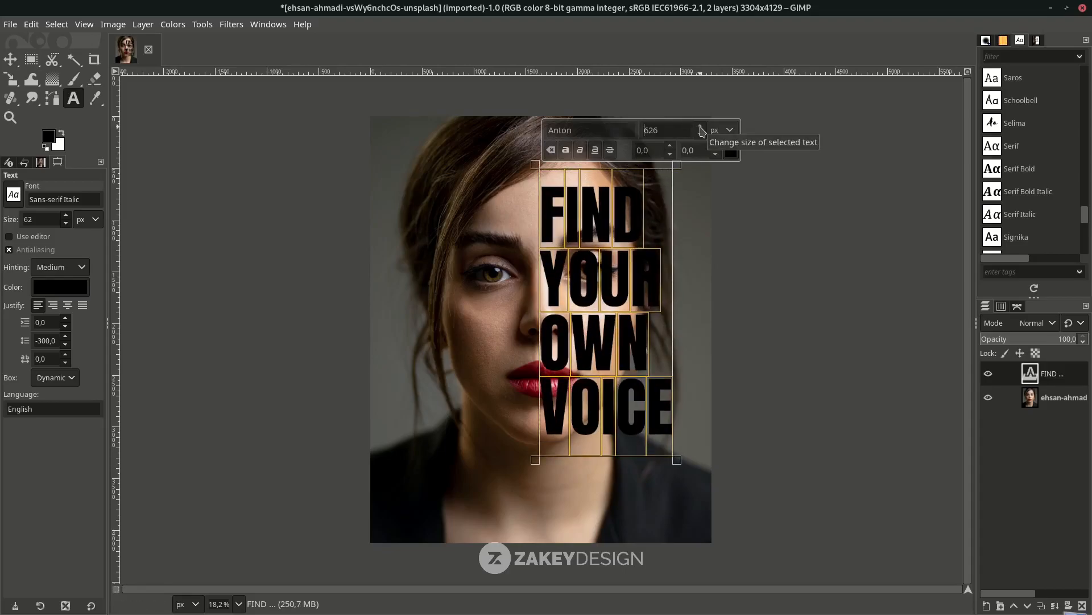
Step: Lower the text layer's opacity to 69 and nudge the text slightly right to align it with the face
key(m)
drag(591, 282, 594, 284)
drag(1077, 338, 1047, 338)
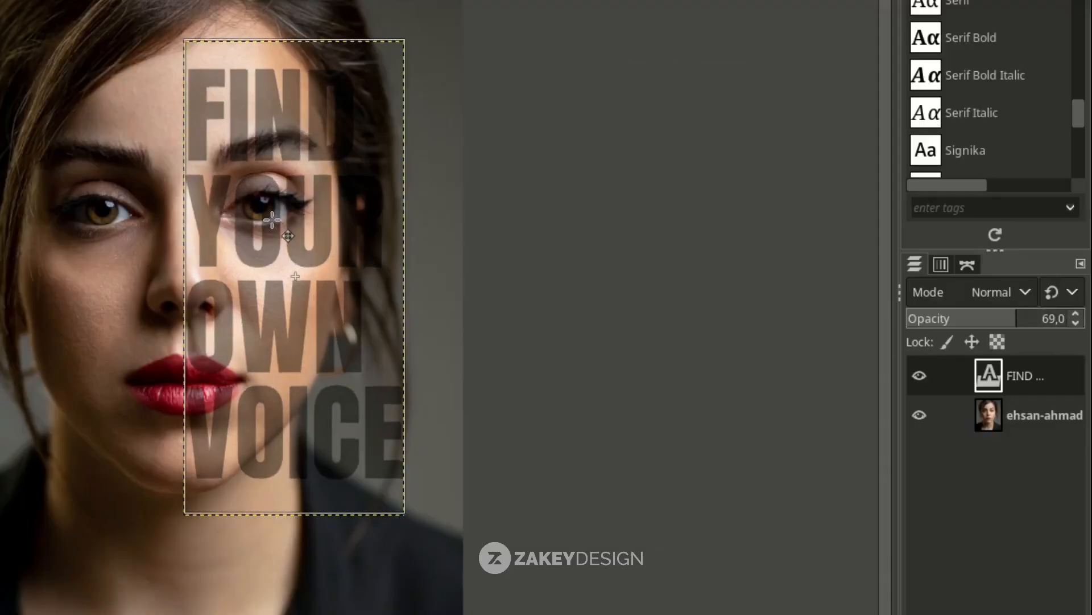
drag(272, 220, 276, 218)
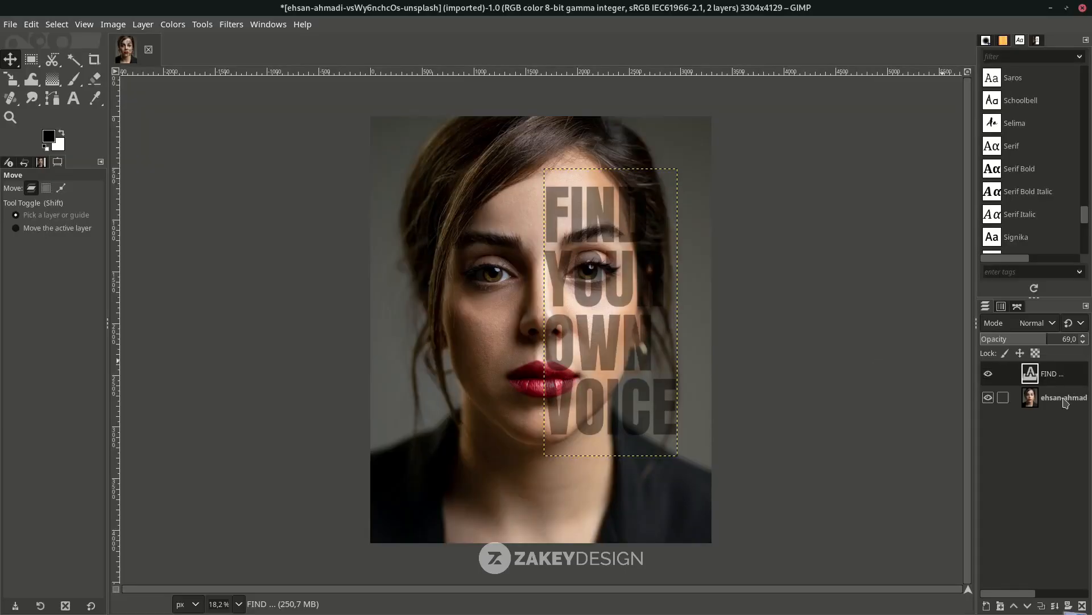
Step: Create a transparent layer named rectangle at 3304 × 4129 px and place it directly below the text layer
click(1064, 399)
click(1051, 374)
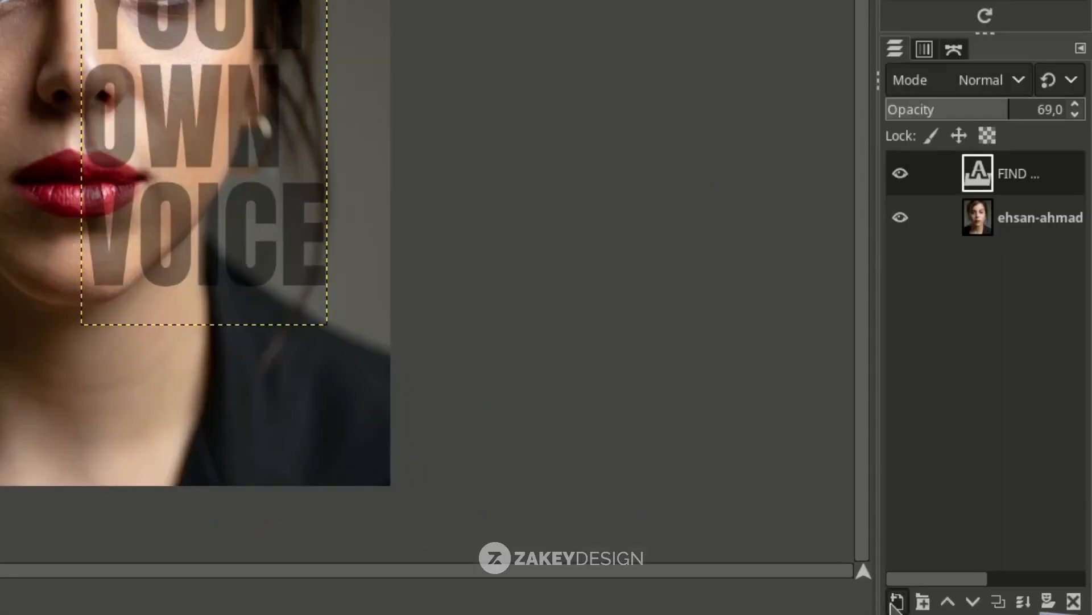
click(896, 602)
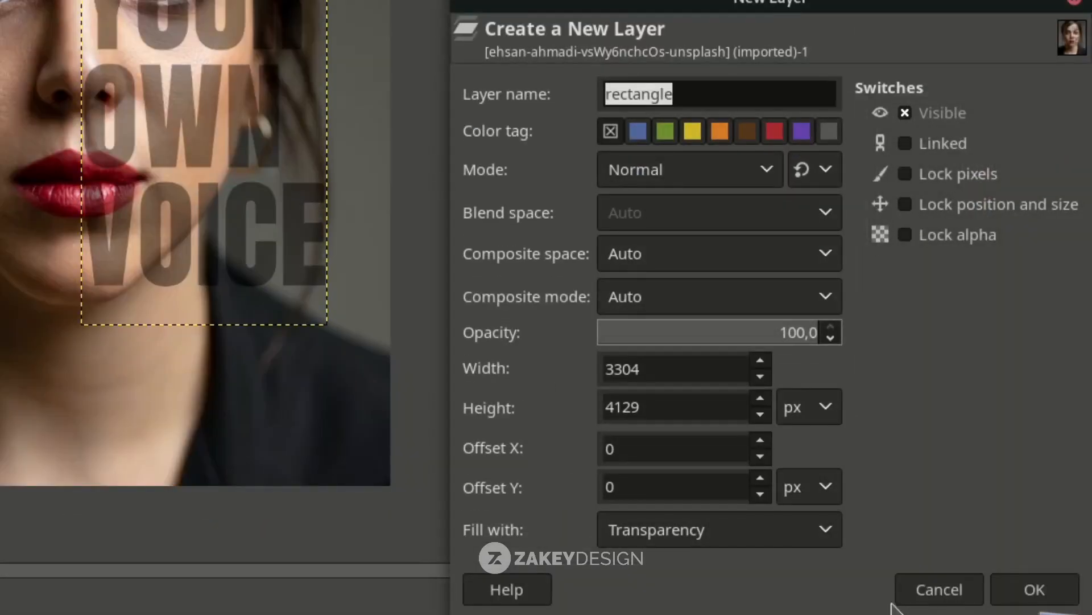
click(1033, 589)
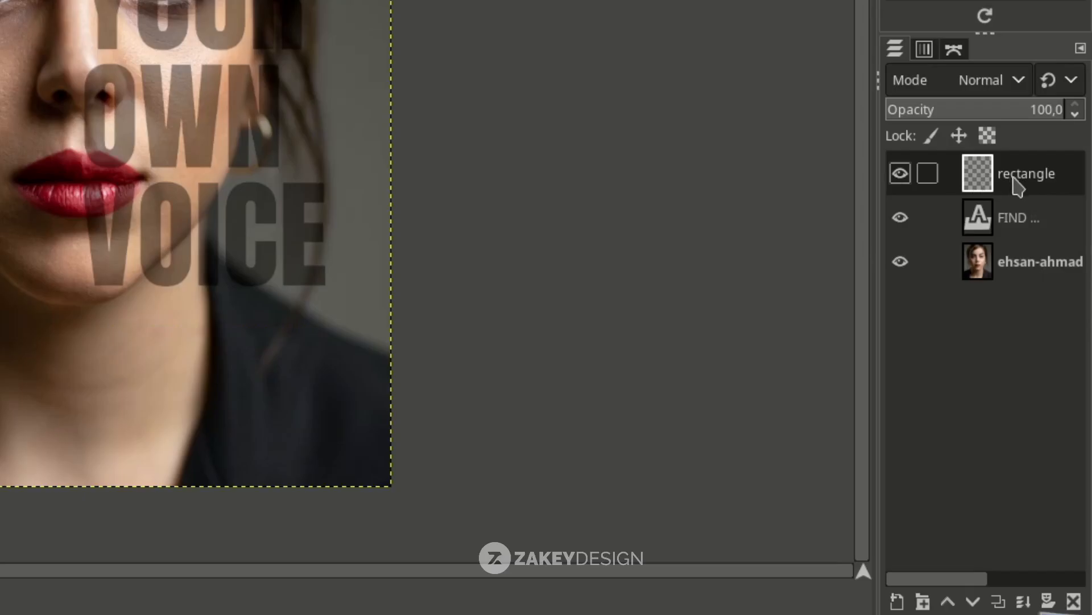
drag(1017, 186, 1003, 226)
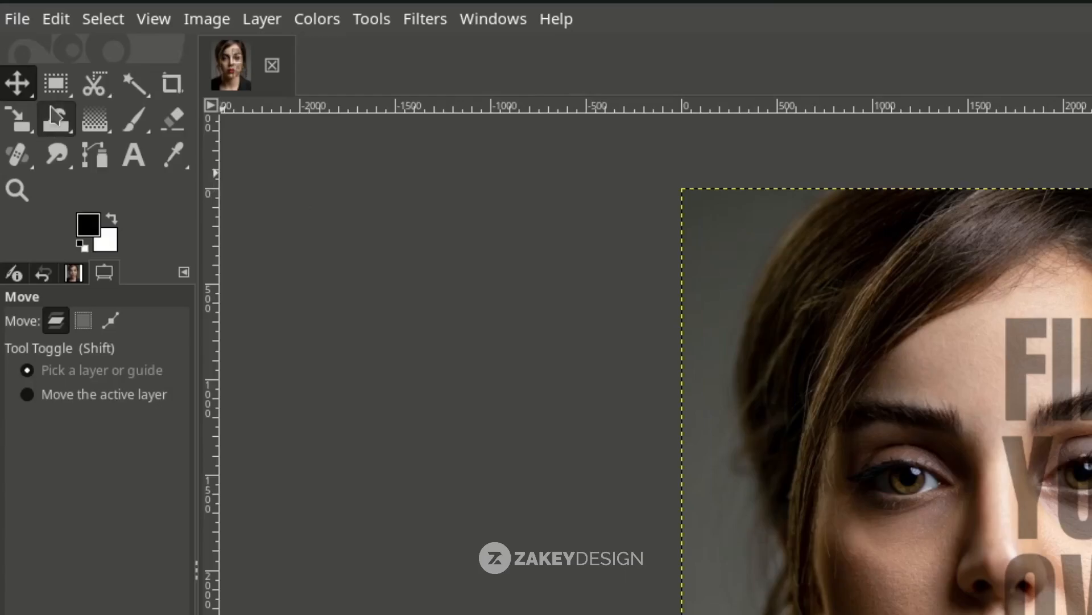
Step: Make a rectangular selection of about 1777 × 4296 px covering the right half of the portrait from just left of the text
click(55, 86)
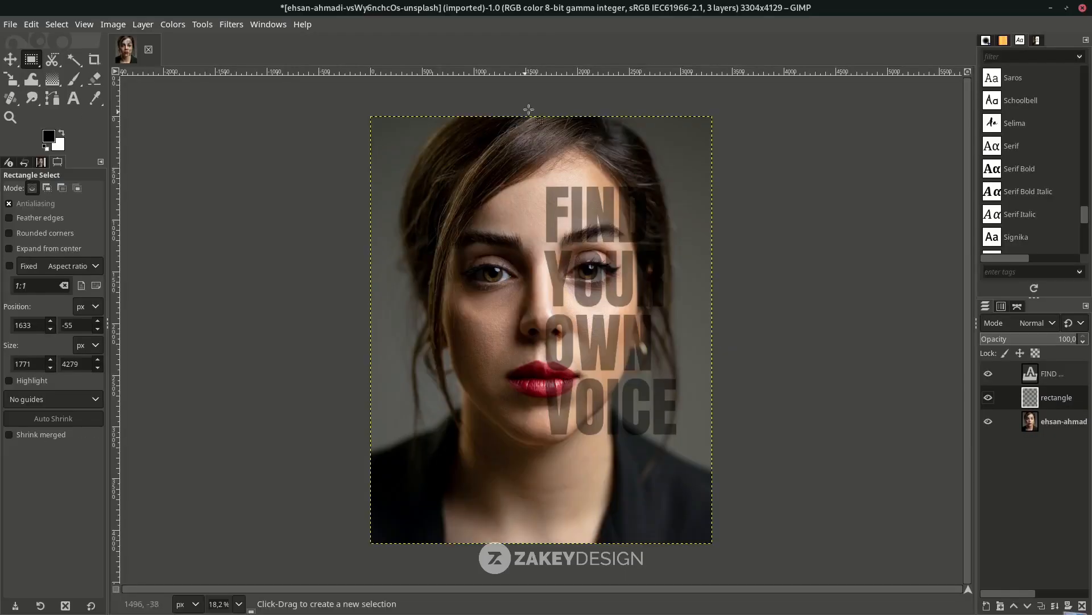
drag(537, 111, 733, 556)
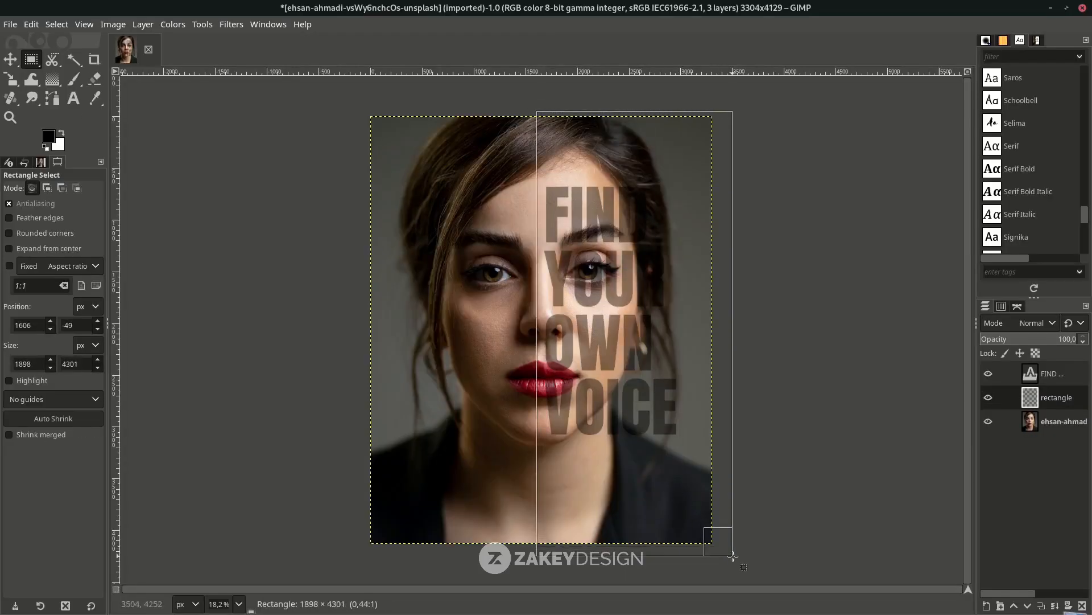
drag(546, 547, 552, 545)
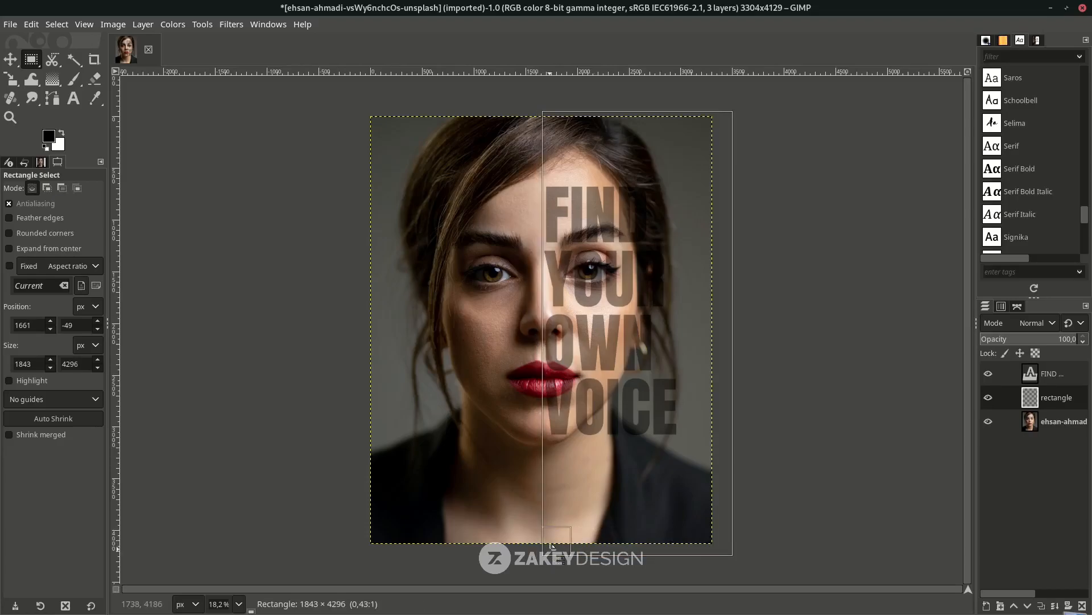
drag(727, 541, 720, 539)
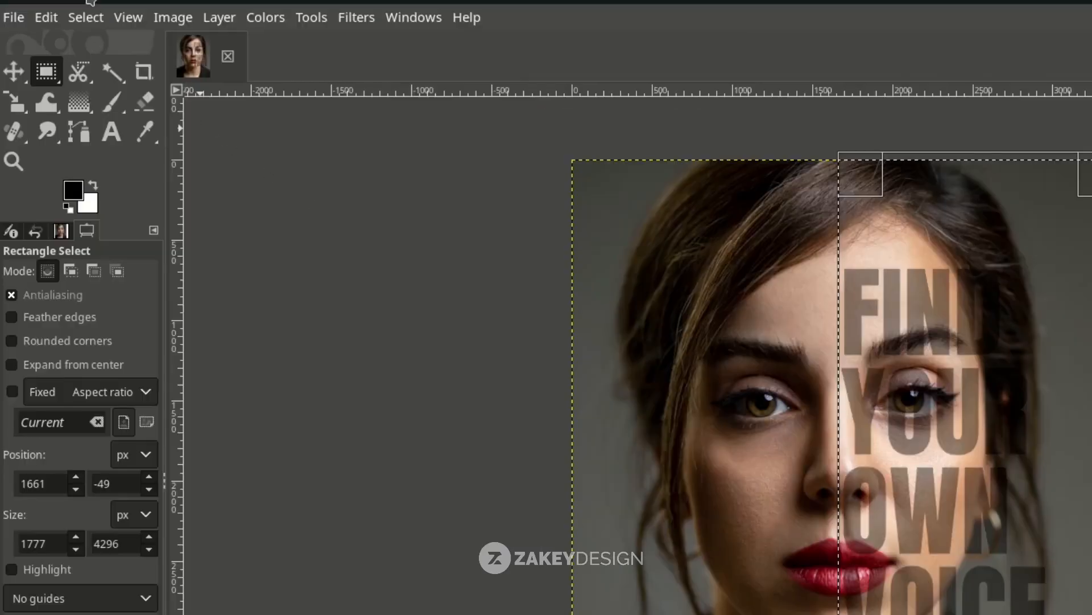
Step: Fill the selection on the rectangle layer with the white background color and deselect it
click(57, 24)
mouse_move(30, 24)
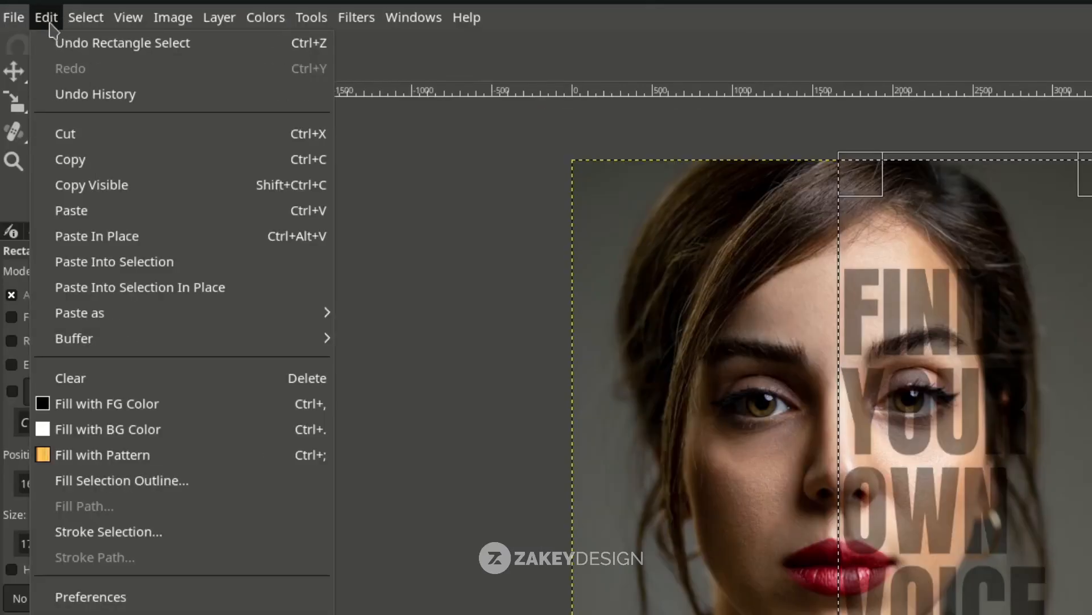
click(162, 435)
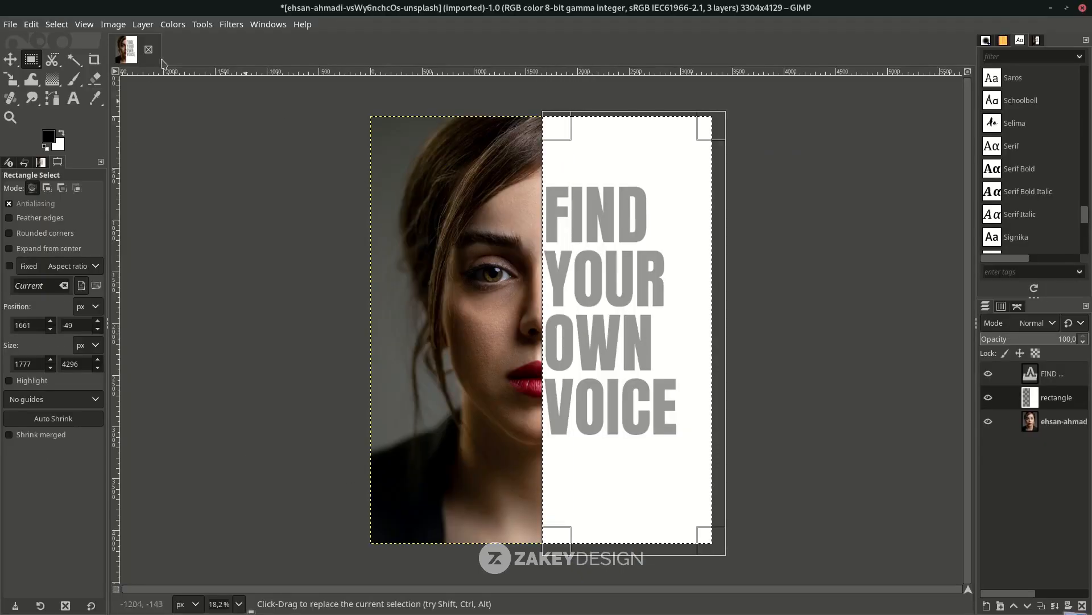
click(57, 23)
click(66, 57)
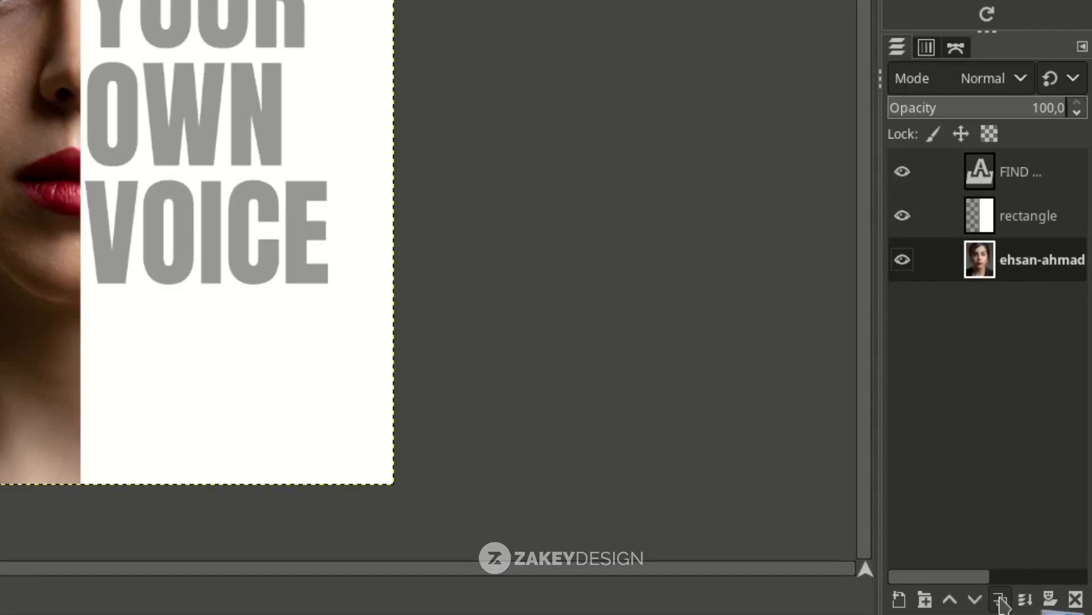
Step: Duplicate the portrait layer and place the copy between the text layer and the rectangle layer
click(1000, 599)
drag(1044, 277, 1048, 214)
Step: Create a selection from the alpha of the FIND YOUR OWN VOICE text layer
click(1014, 177)
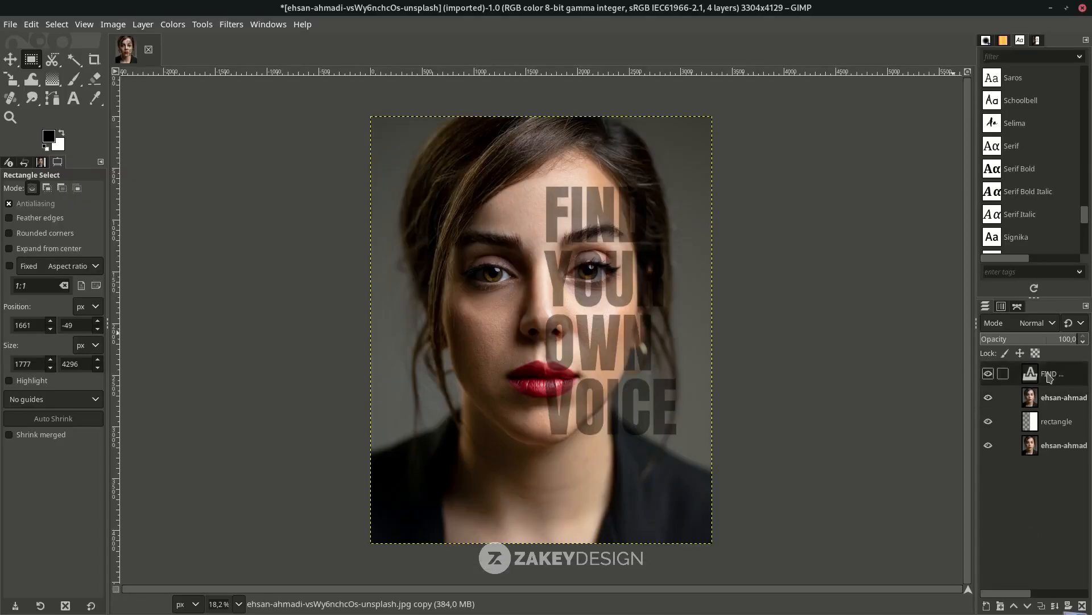
click(1049, 377)
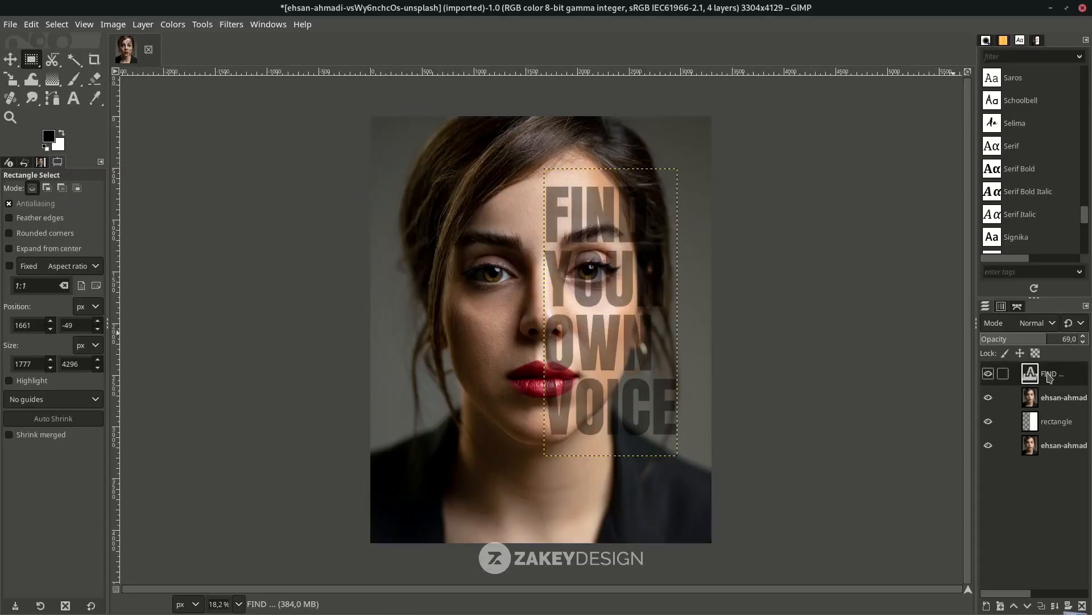
right_click(1050, 377)
click(996, 508)
Step: Add a layer mask to the duplicated portrait layer, initialized from the letter-shaped selection
click(1048, 397)
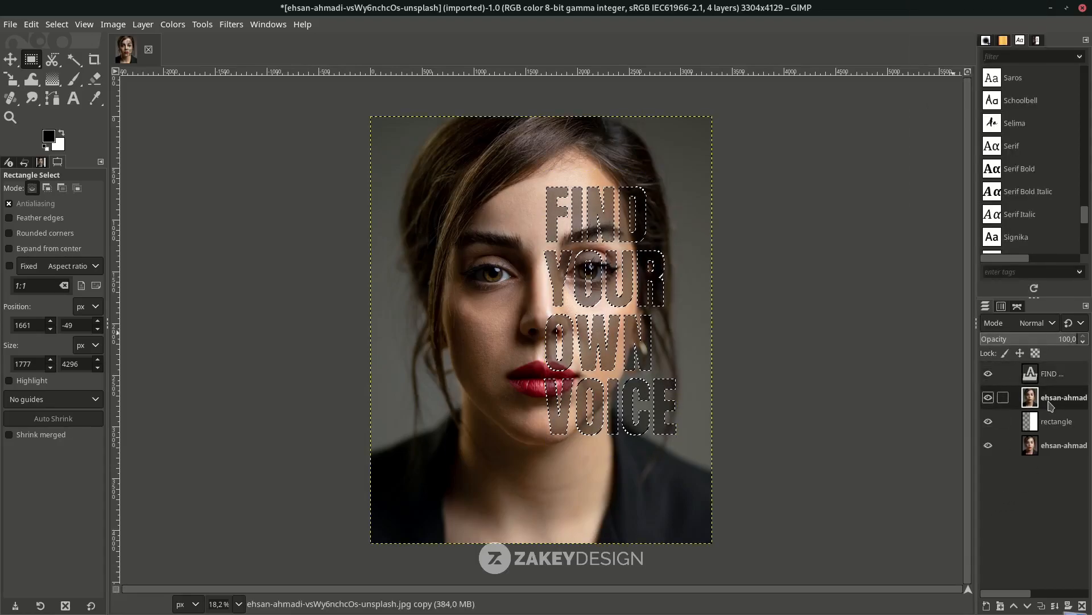
right_click(1048, 397)
click(978, 267)
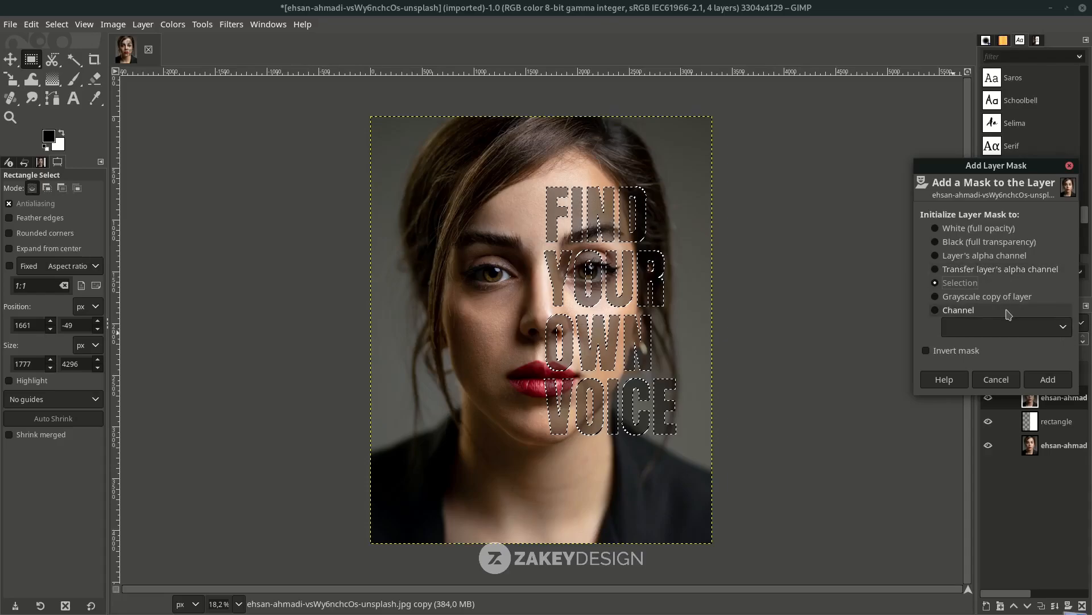
click(1048, 379)
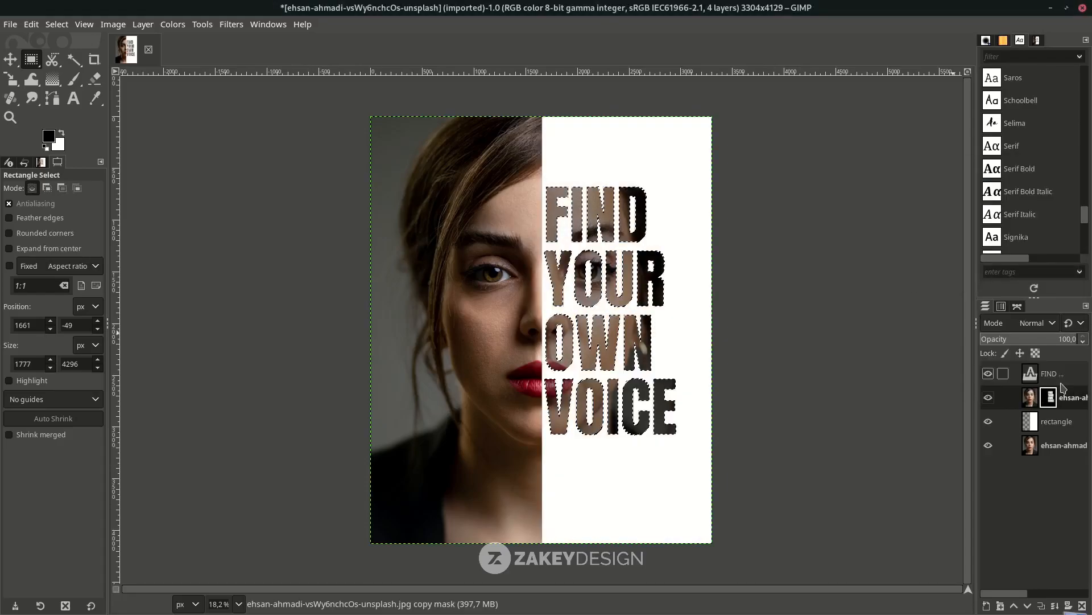
Step: Make the text layer active and clear the letter-shaped selection
click(1040, 375)
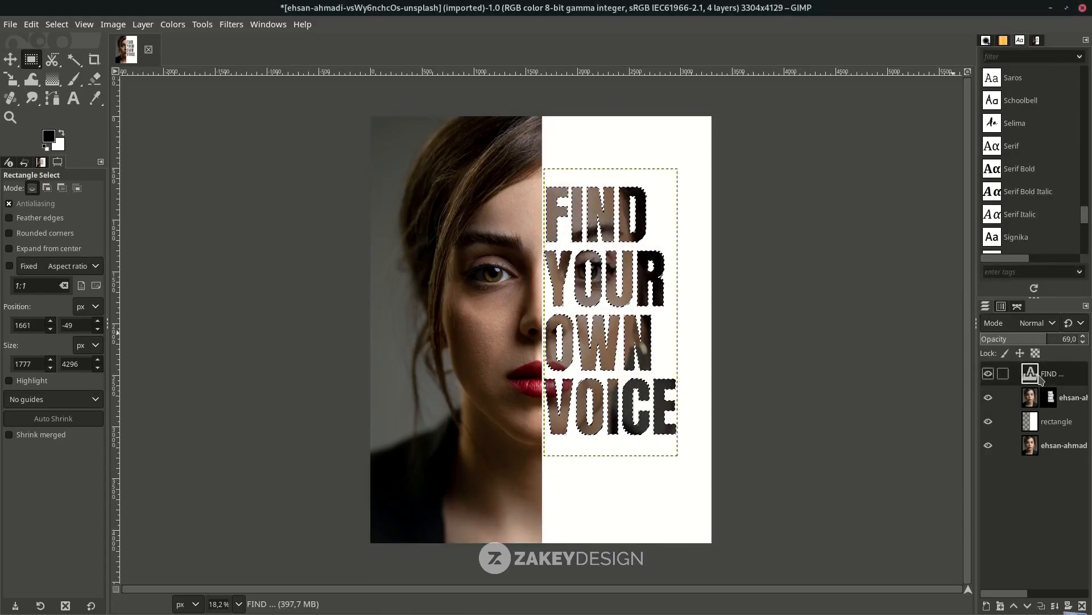
click(57, 24)
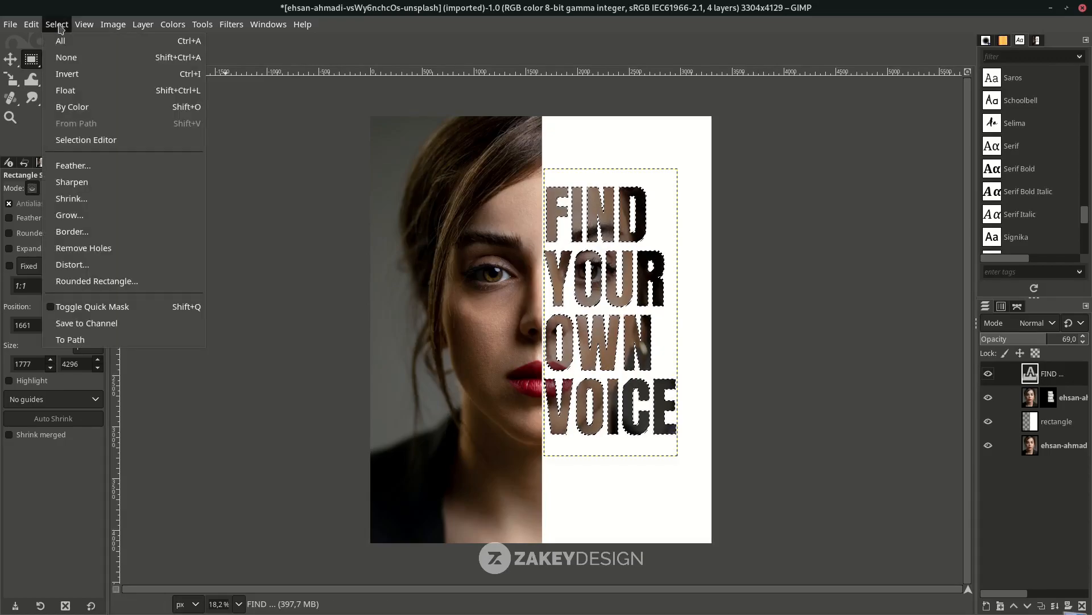
click(66, 57)
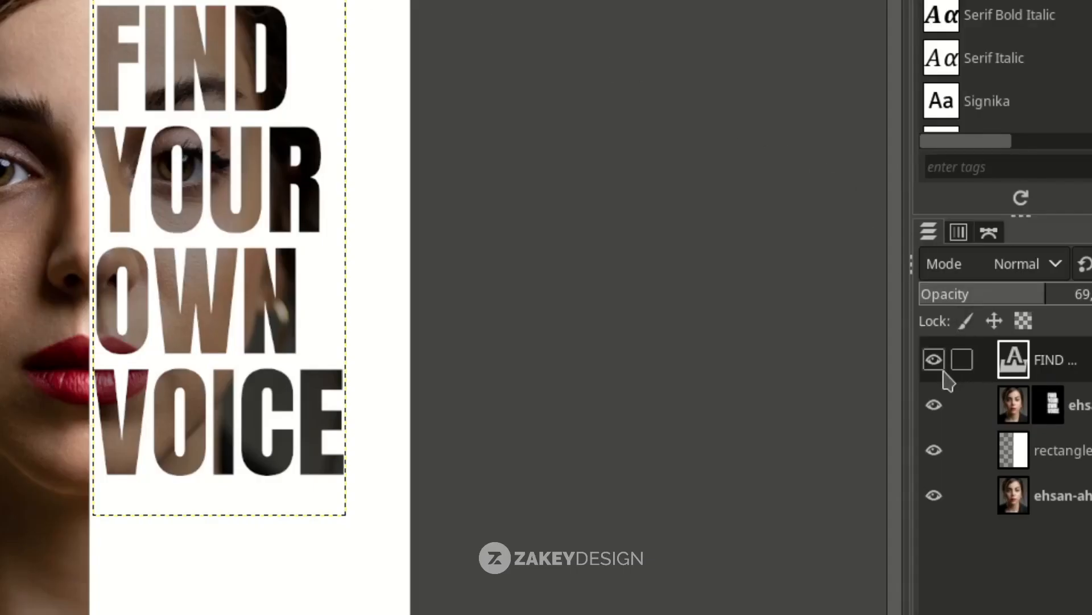
Step: Hide the FIND YOUR OWN VOICE text layer and add a new transparent layer named stroke directly above it
click(989, 375)
click(1051, 504)
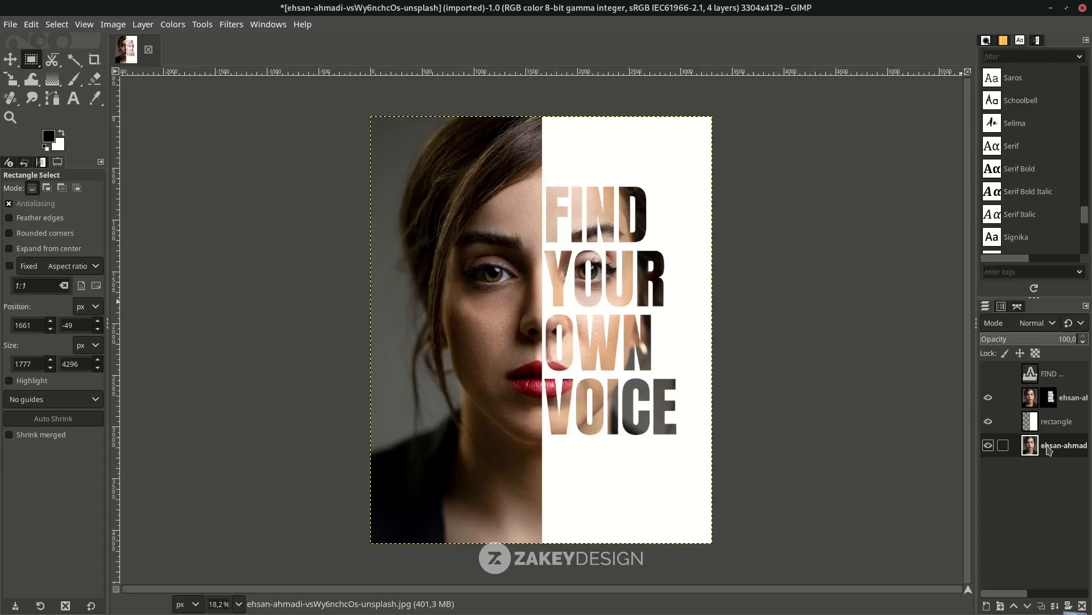
click(1051, 376)
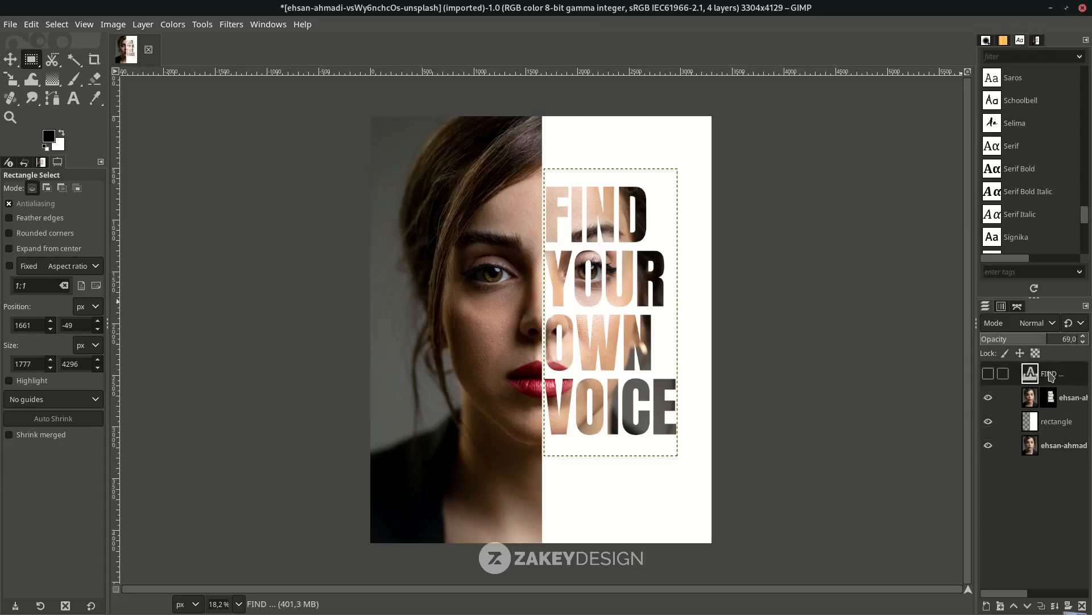
click(988, 606)
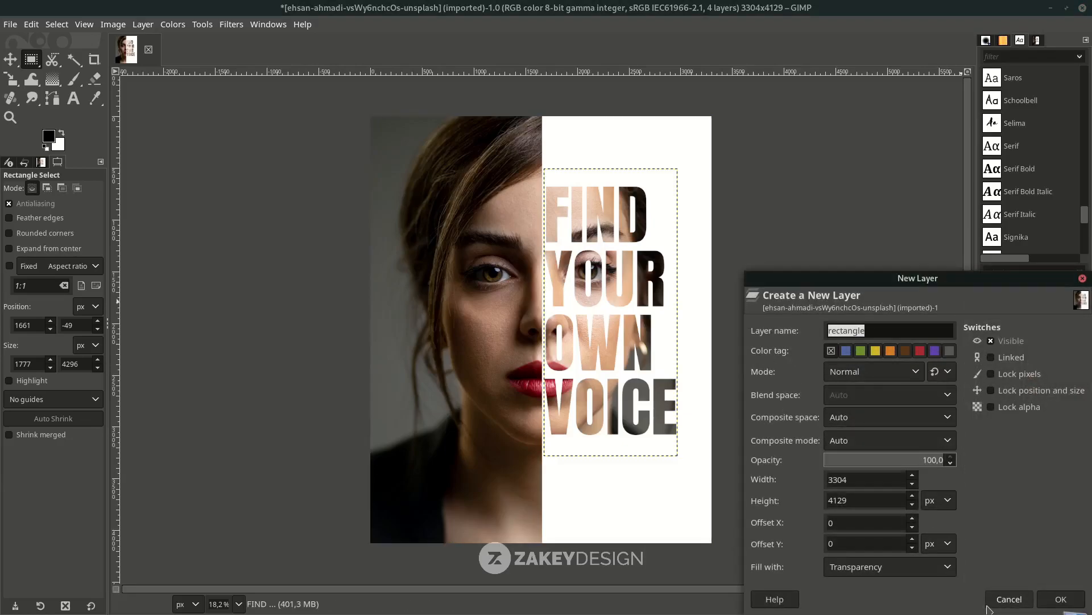
click(1061, 599)
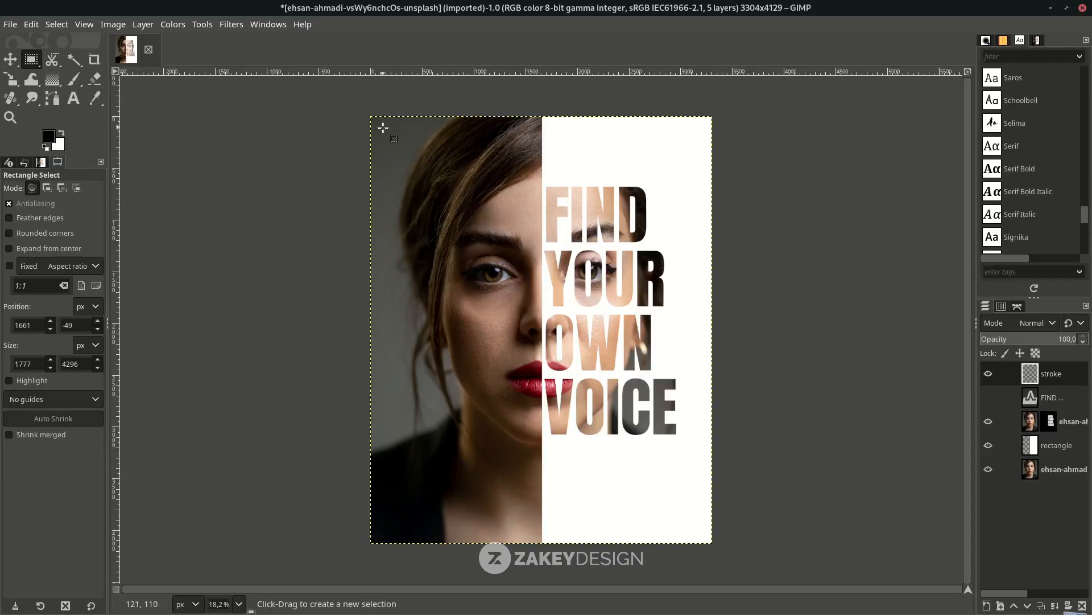
Step: Select a rectangle of about 3080 × 3899 px inset from the canvas edges, and swap the foreground colour to white
drag(779, 234, 1091, 614)
drag(610, 361, 700, 530)
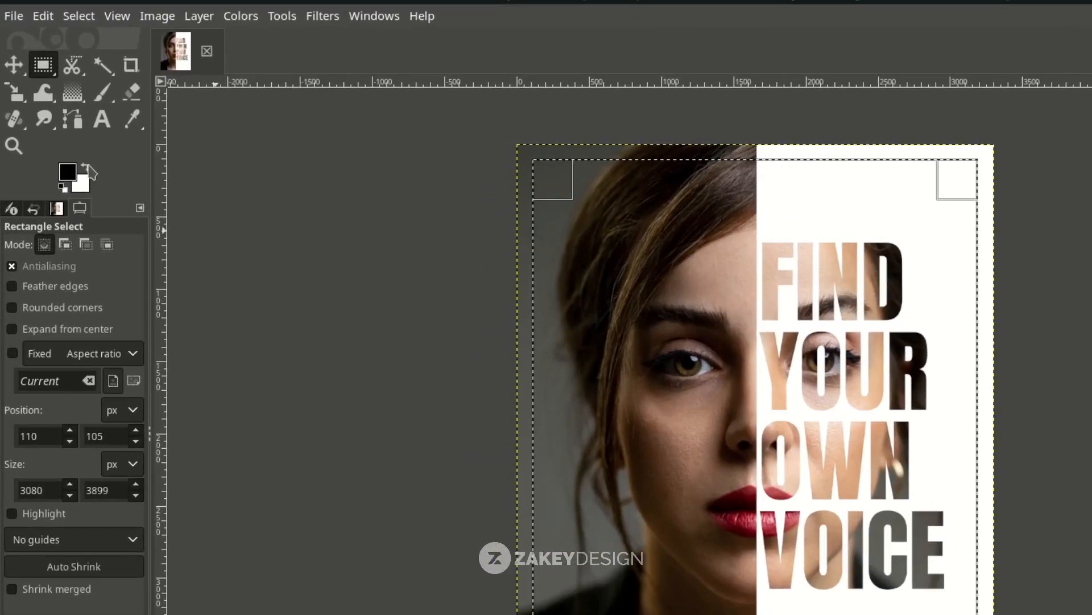
click(86, 167)
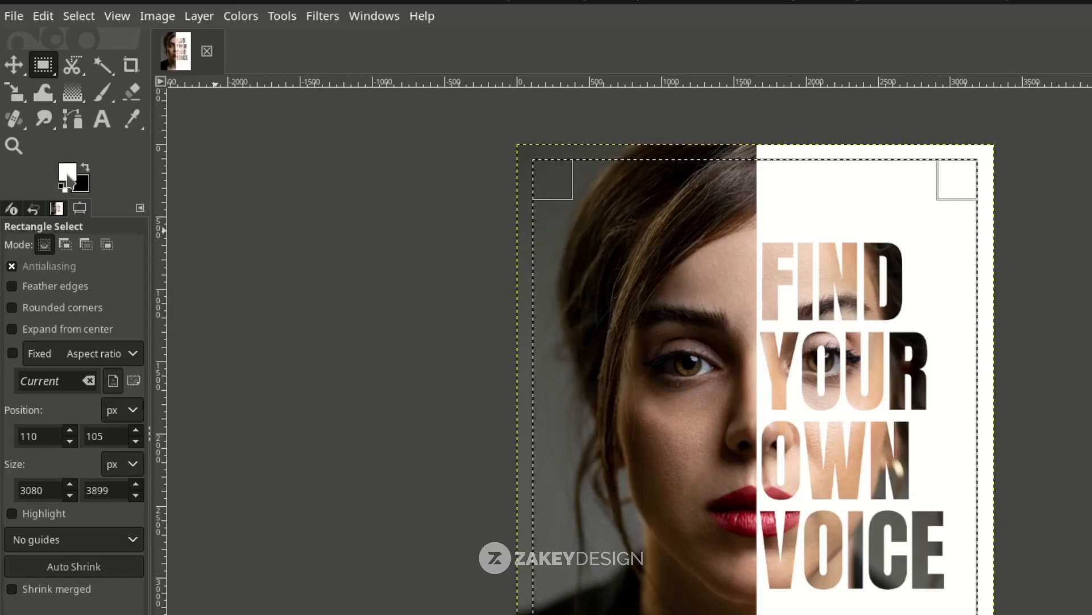
Step: Stroke the rectangular selection with a solid white line on the stroke layer and clear the selection
click(41, 16)
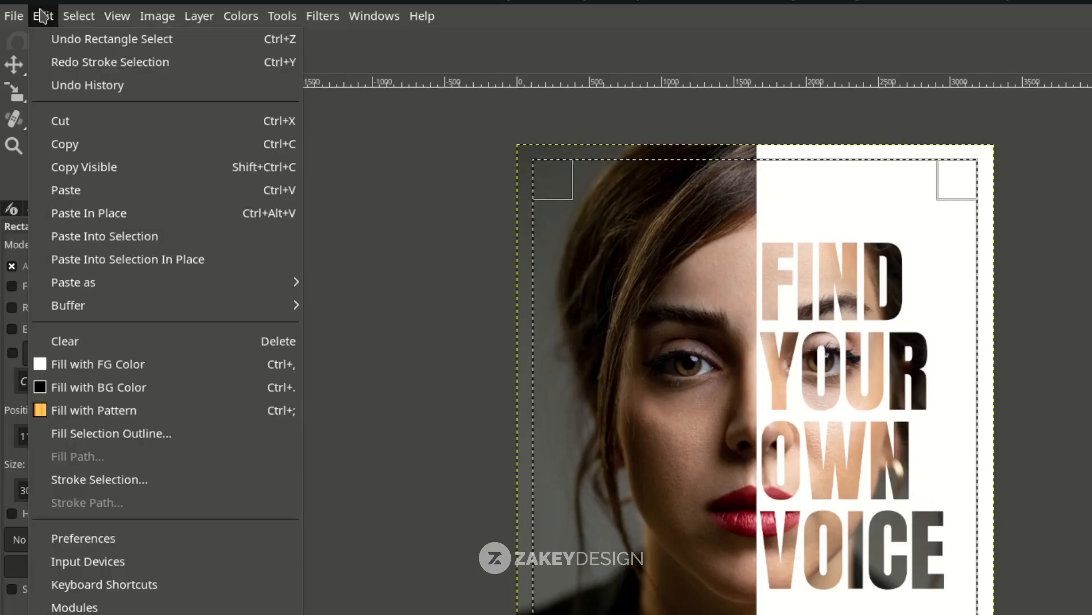
click(145, 479)
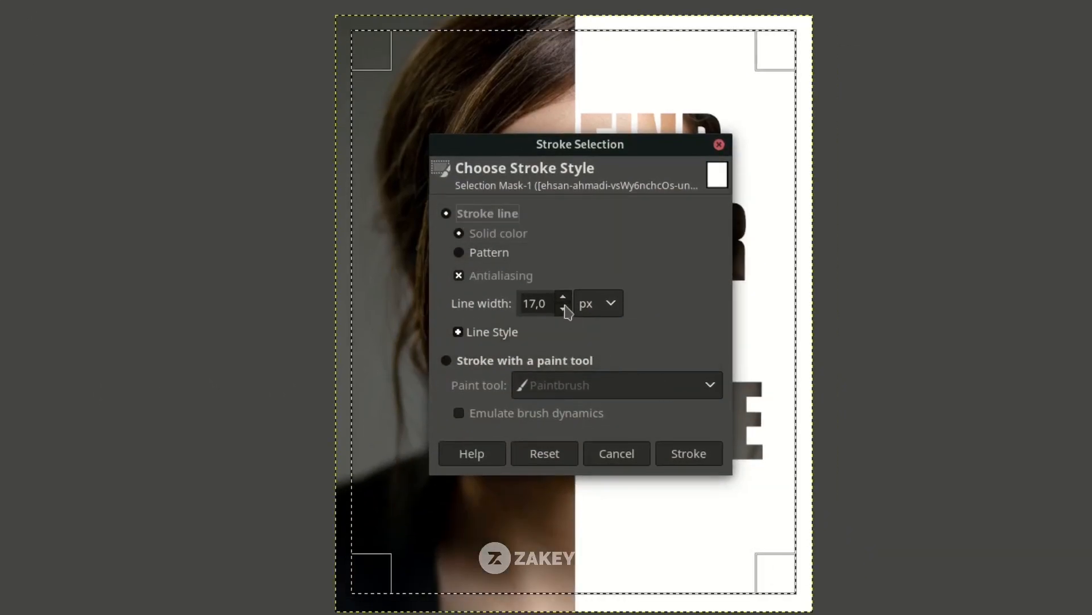
click(745, 426)
click(744, 437)
drag(546, 304, 523, 301)
click(540, 307)
click(694, 455)
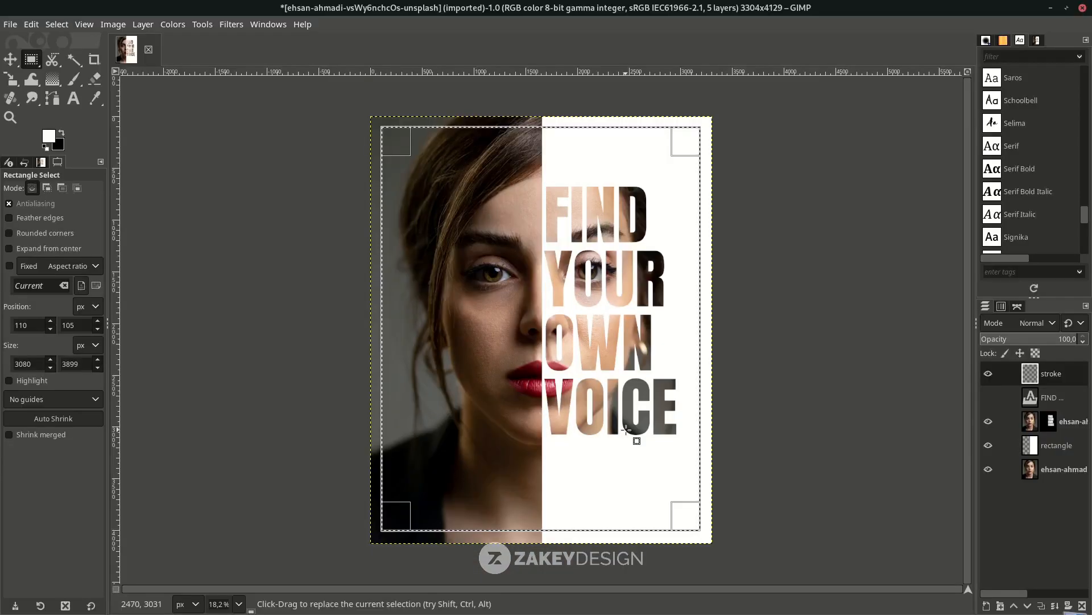
click(54, 25)
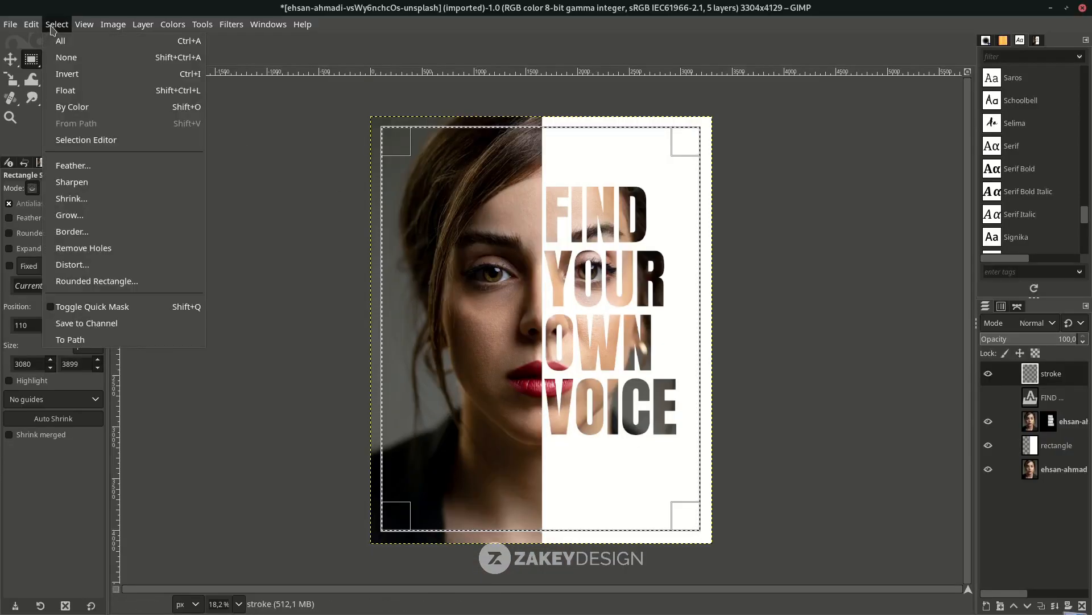
click(79, 63)
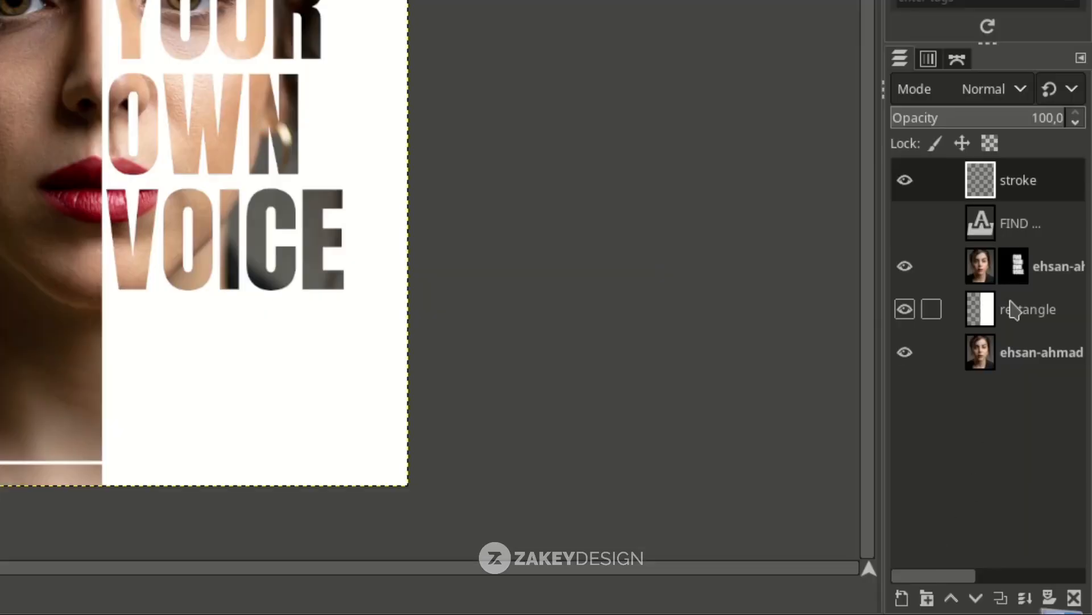
Step: Add a new transparent layer named circle directly above the text layer
click(1044, 397)
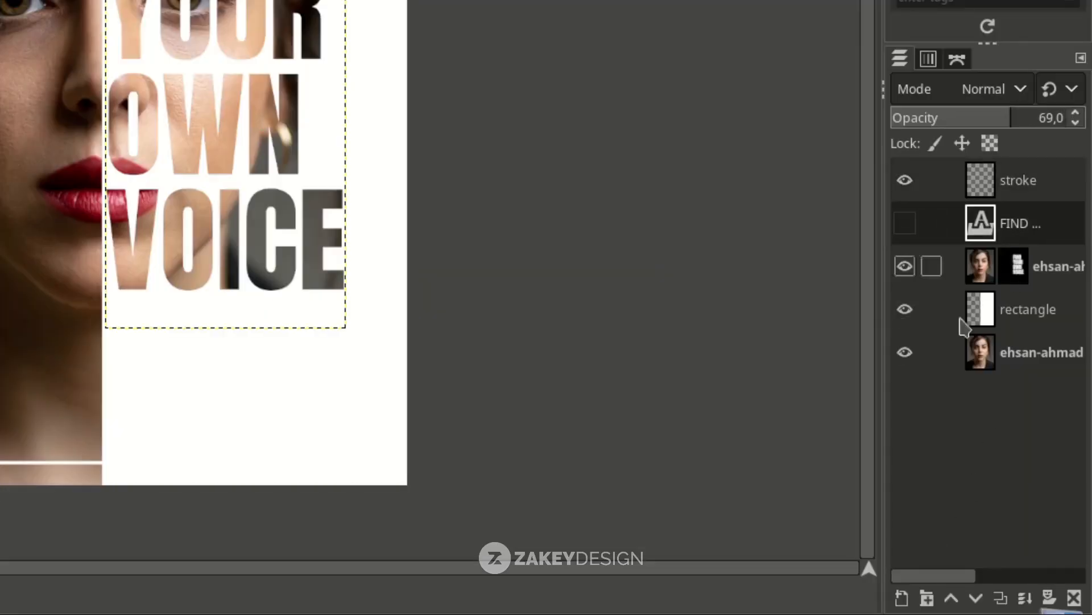
click(901, 598)
text(circle)
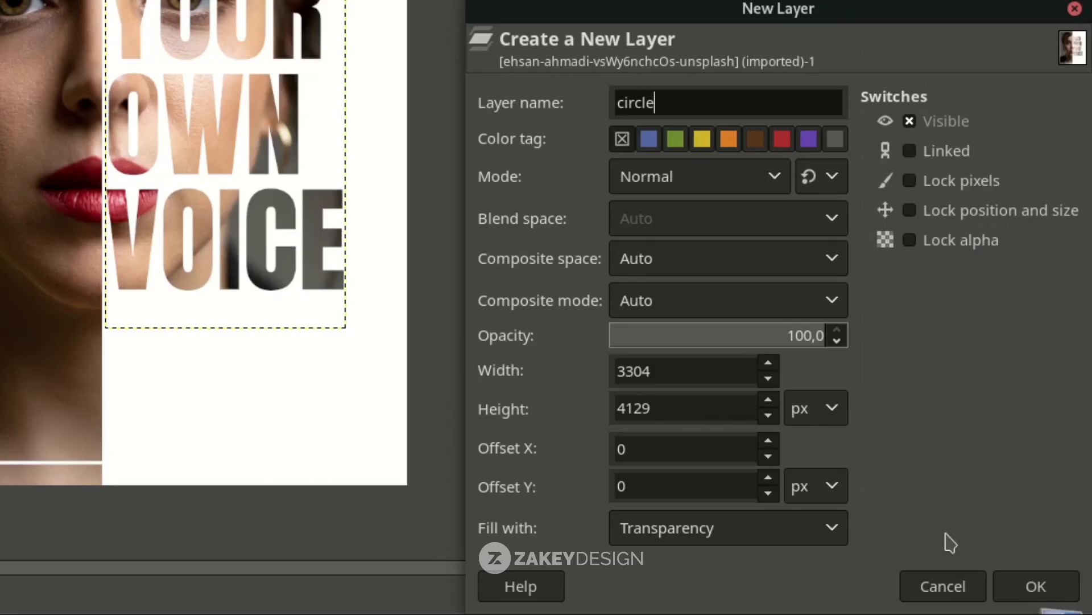
key(Return)
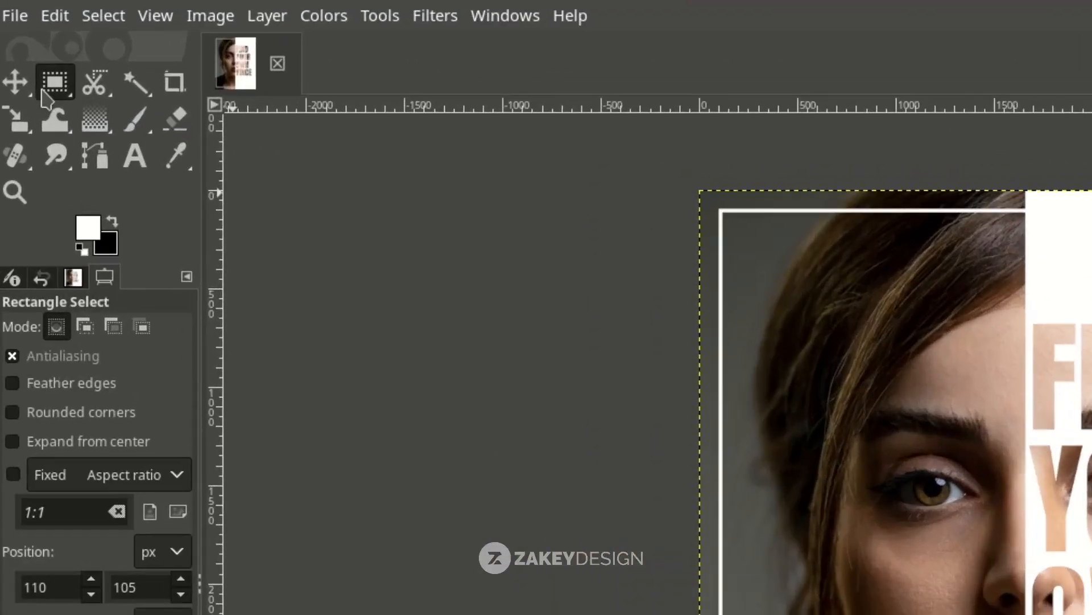
Step: Use Ellipse Select to make a circular selection about 1155 px across, centred near the poster's upper-right corner
right_click(25, 64)
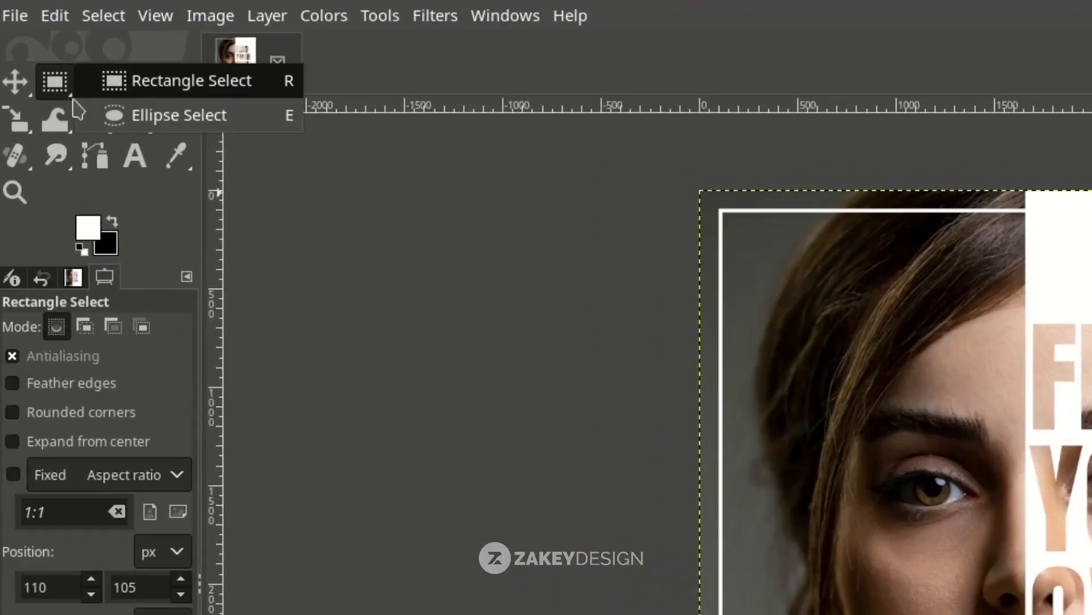
click(171, 115)
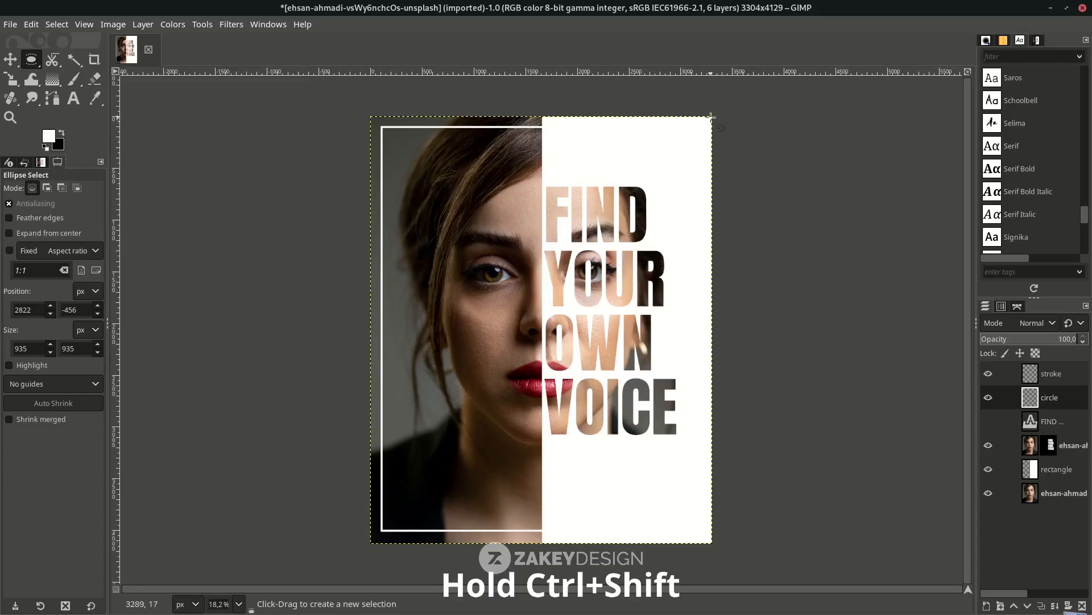
key(ctrl+shift)
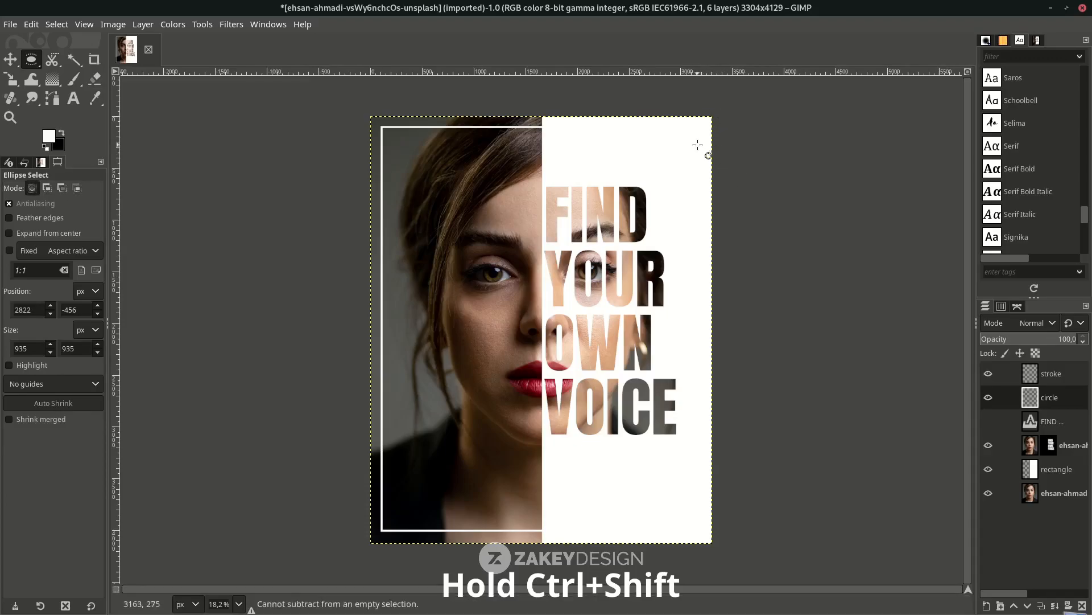
drag(698, 145, 757, 203)
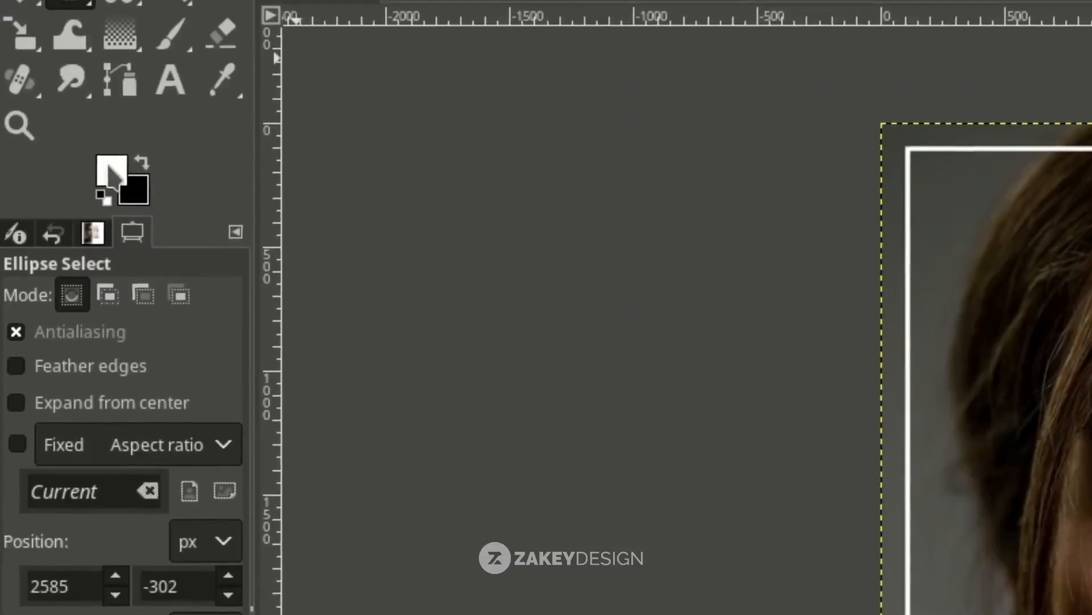
Step: Fill the circular selection with light grey e6e3e3 as the foreground colour and clear the selection
click(109, 168)
drag(164, 122, 166, 90)
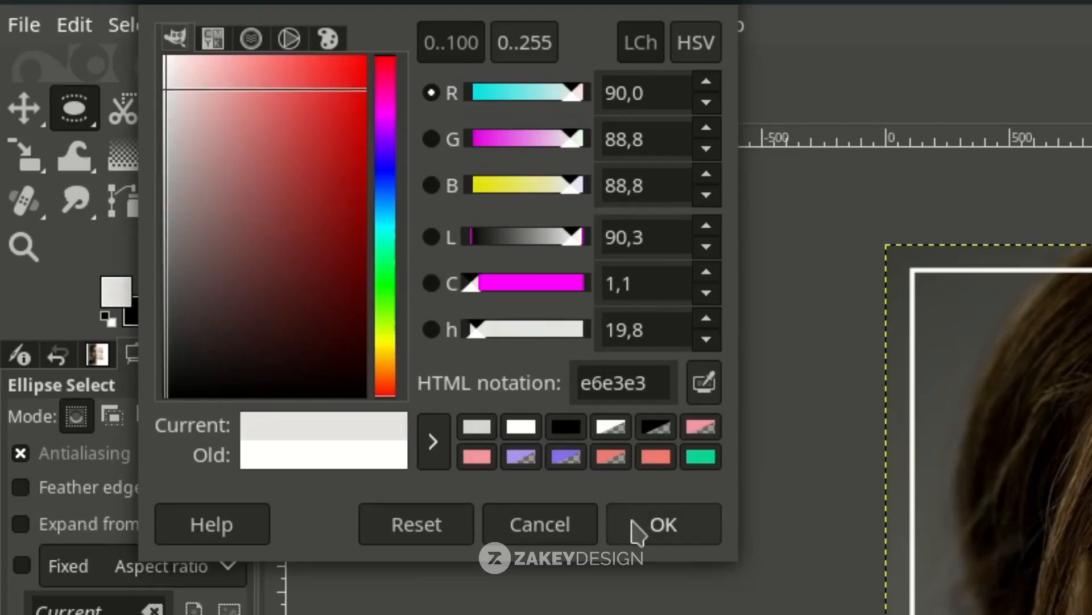
click(649, 528)
click(75, 25)
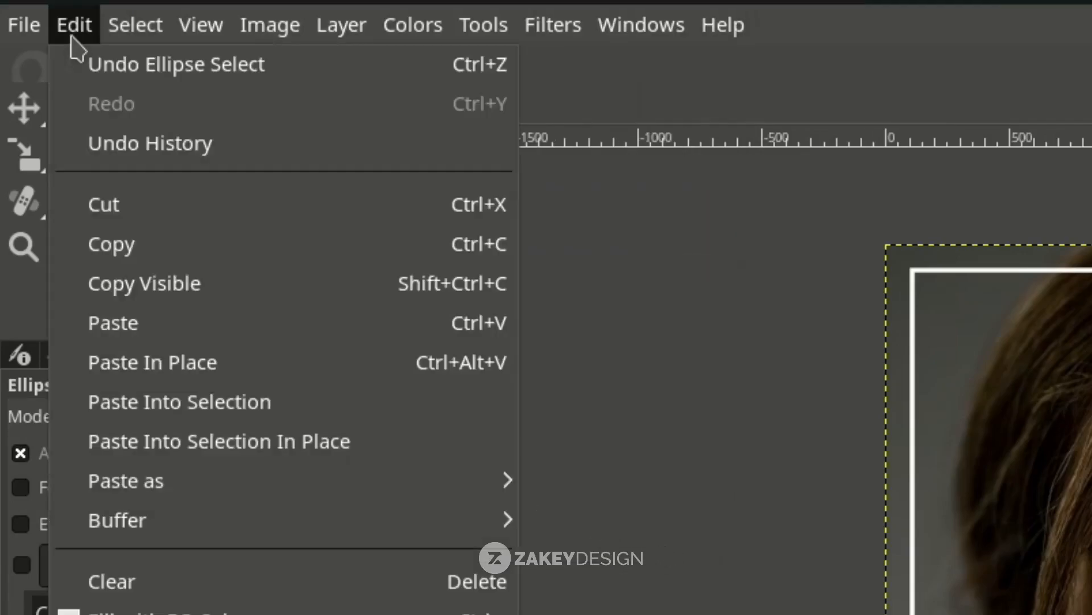
click(231, 324)
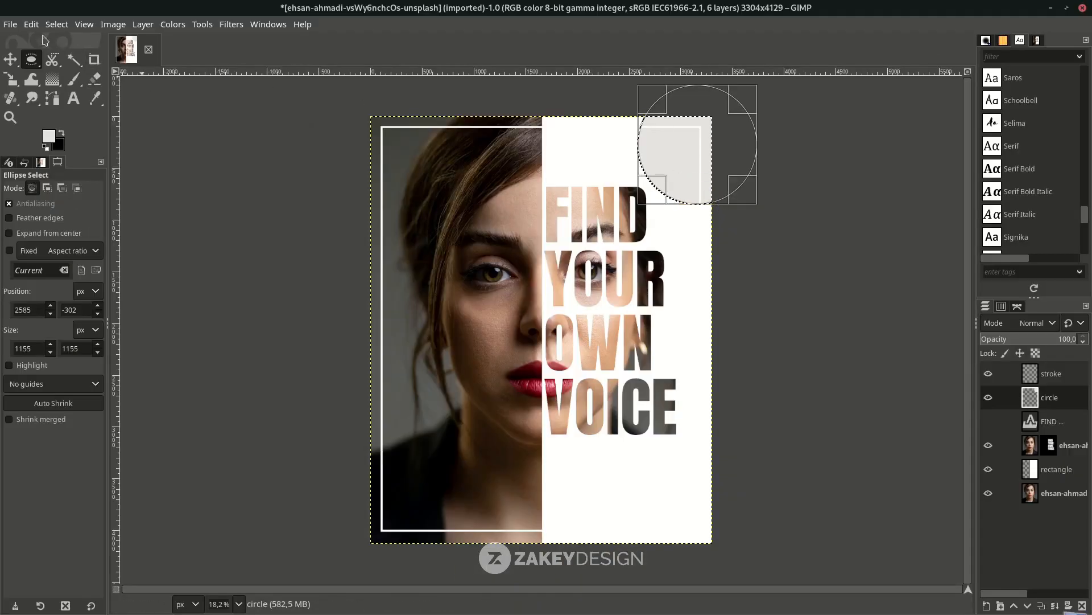
click(56, 24)
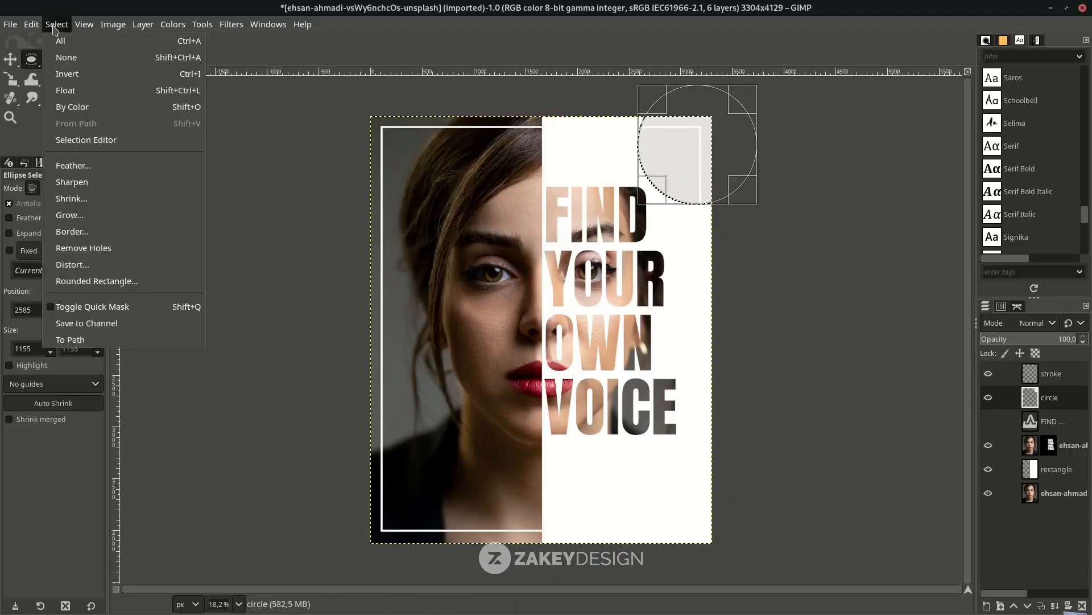
click(67, 57)
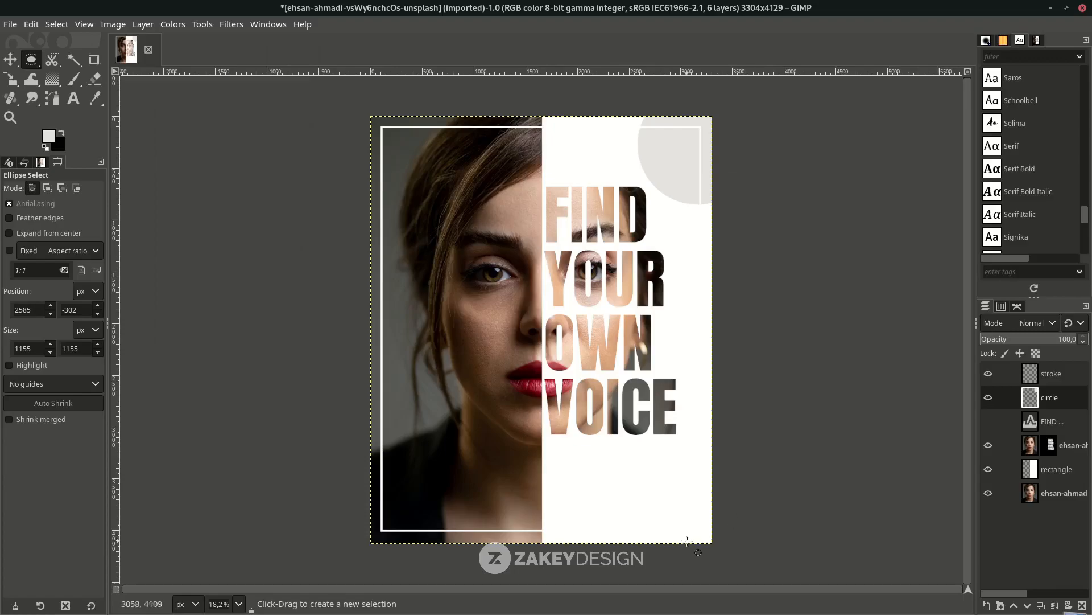
Step: Add a second circle about 1243 px across, centred near the poster's lower-right corner, filled with the foreground colour, and clear the selection
drag(707, 535, 771, 590)
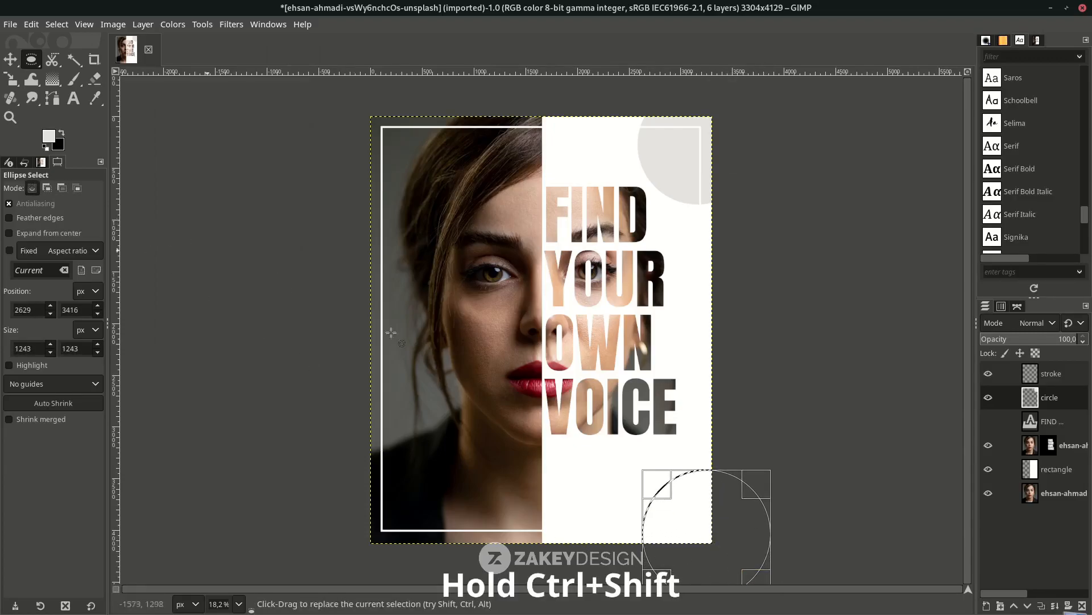
click(31, 24)
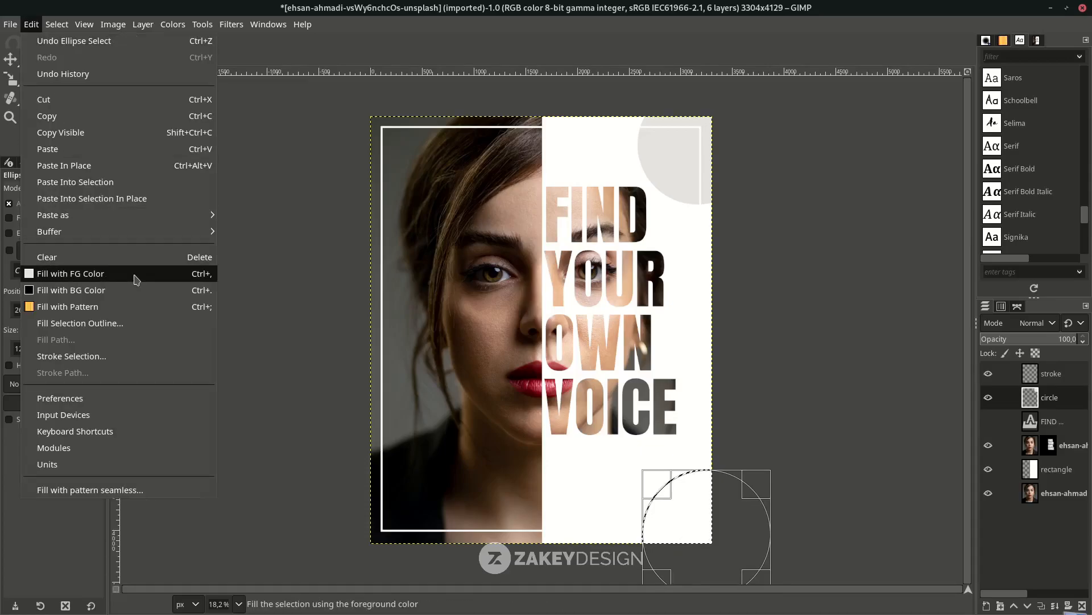
click(114, 274)
key(ctrl+shift+a)
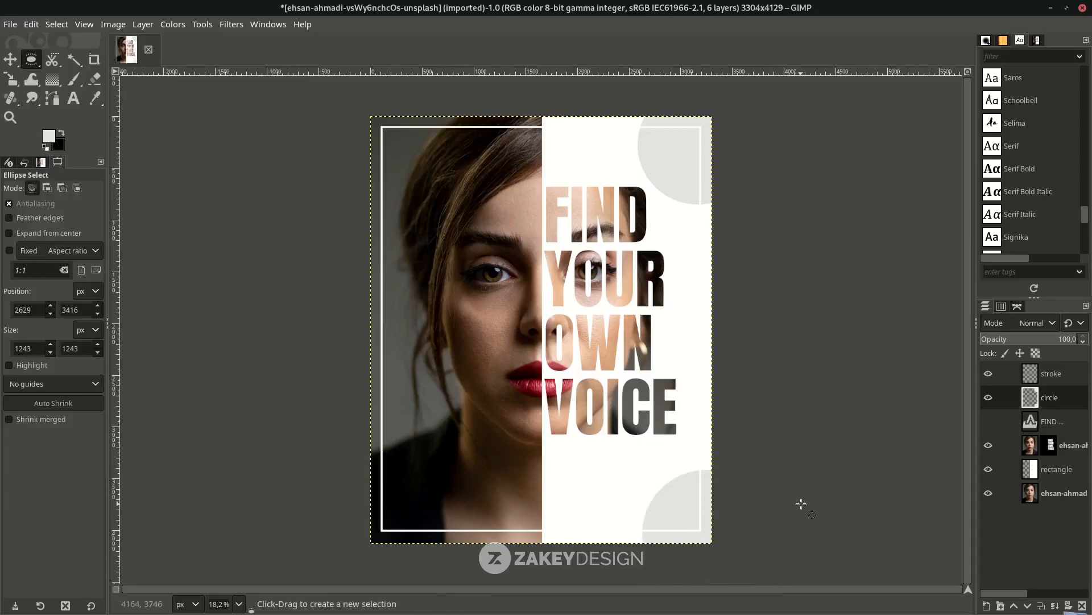
click(1065, 493)
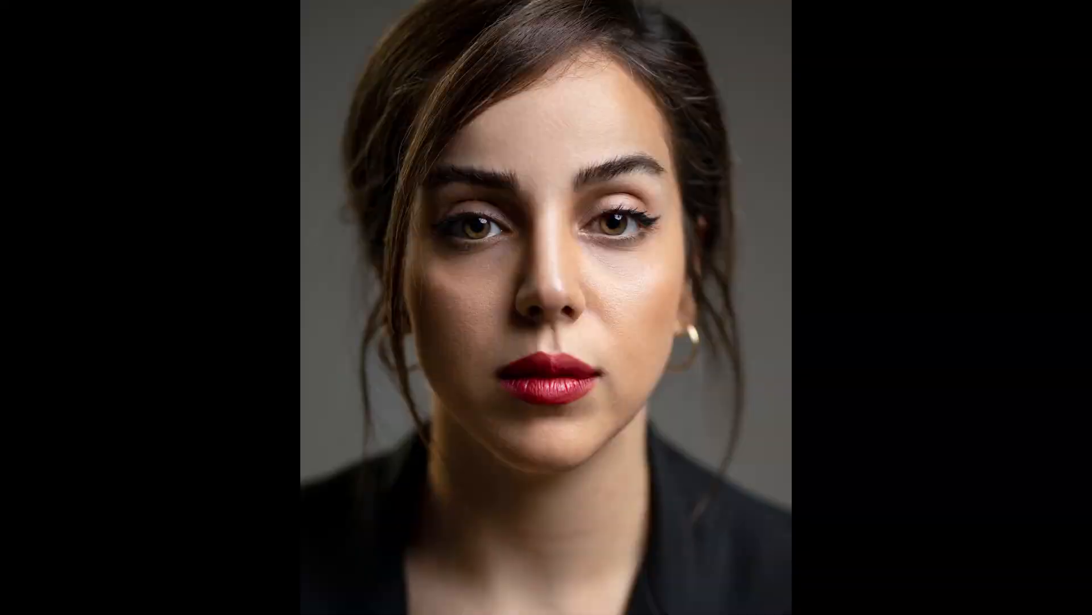